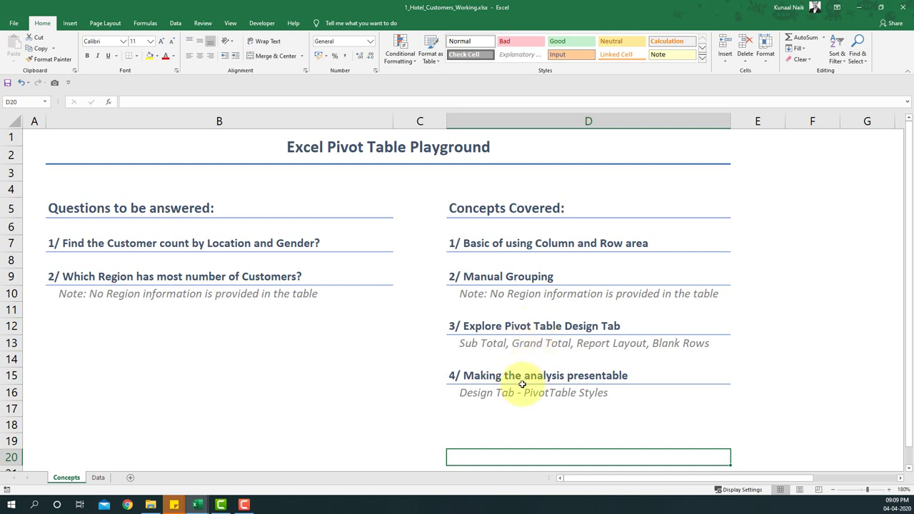
Step: Select the fourth concept note on the Concepts sheet, then move on to the Data sheet
left_click_drag(506, 378, 505, 394)
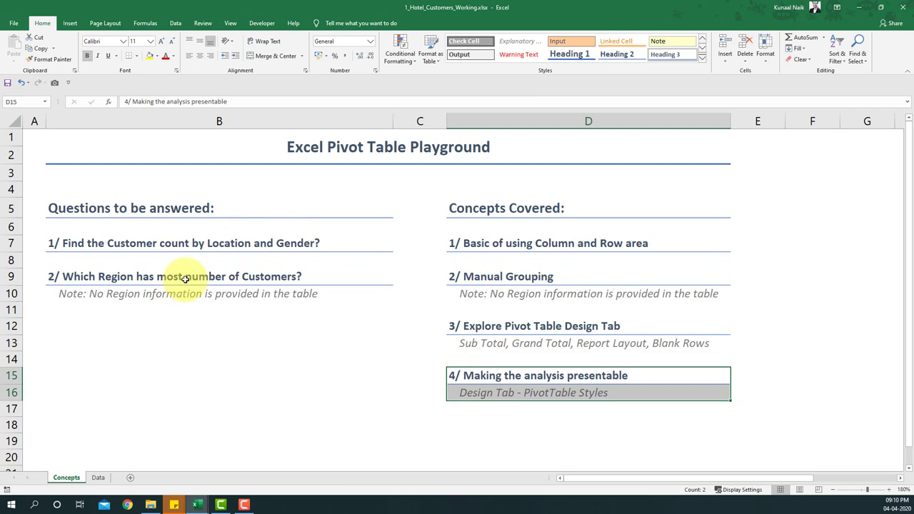
key("ctrl+Page_Down")
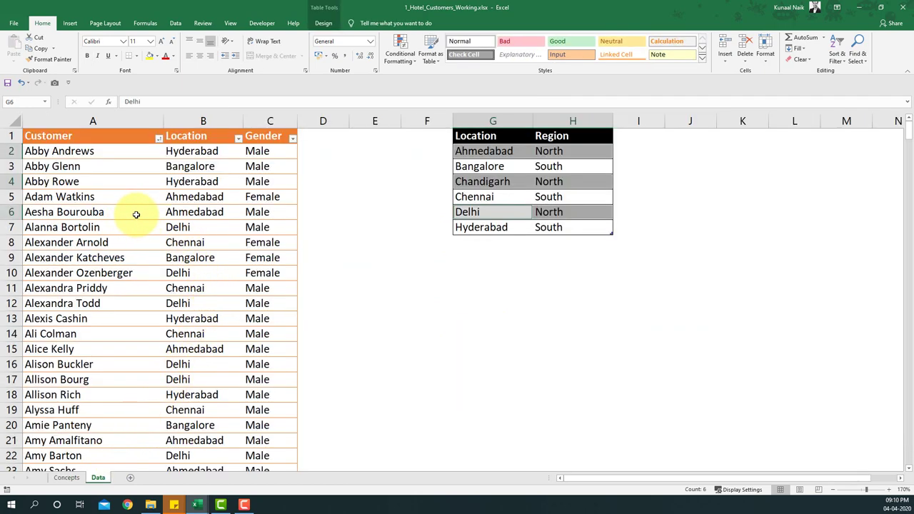
left_click_drag(107, 166, 88, 318)
left_click_drag(183, 170, 187, 272)
left_click_drag(274, 182, 263, 271)
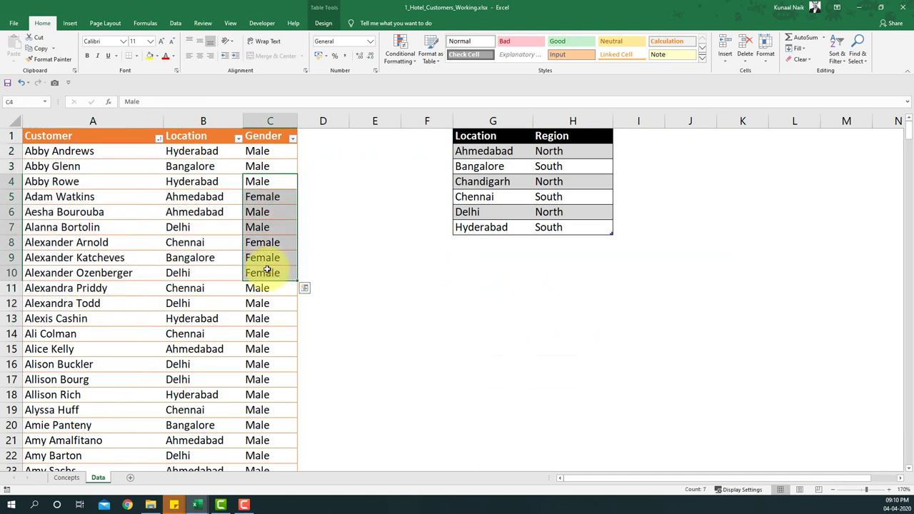
left_click_drag(492, 151, 495, 226)
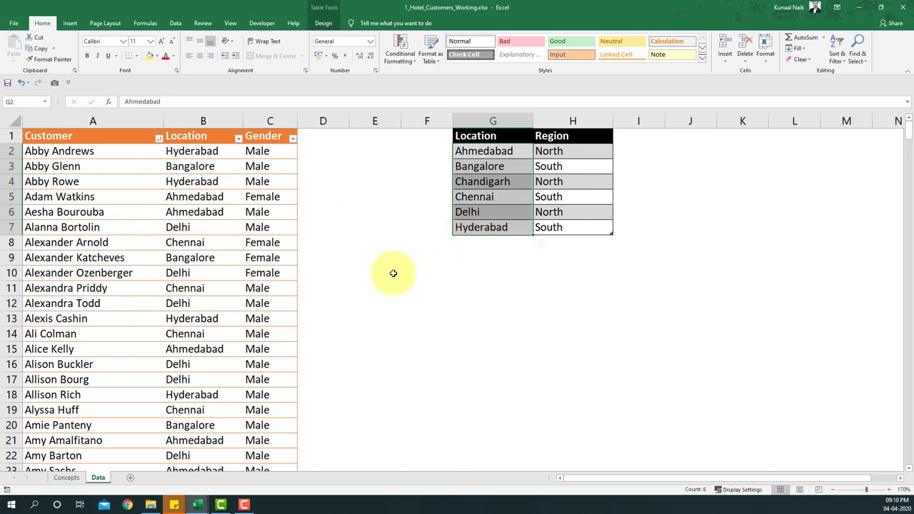
left_click_drag(85, 182, 61, 347)
left_click_drag(264, 181, 263, 350)
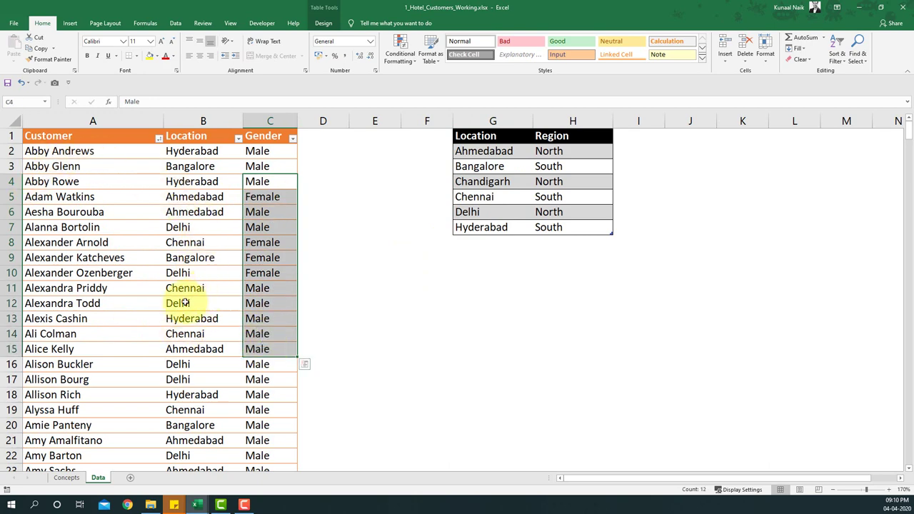
left_click(67, 476)
left_click(120, 245)
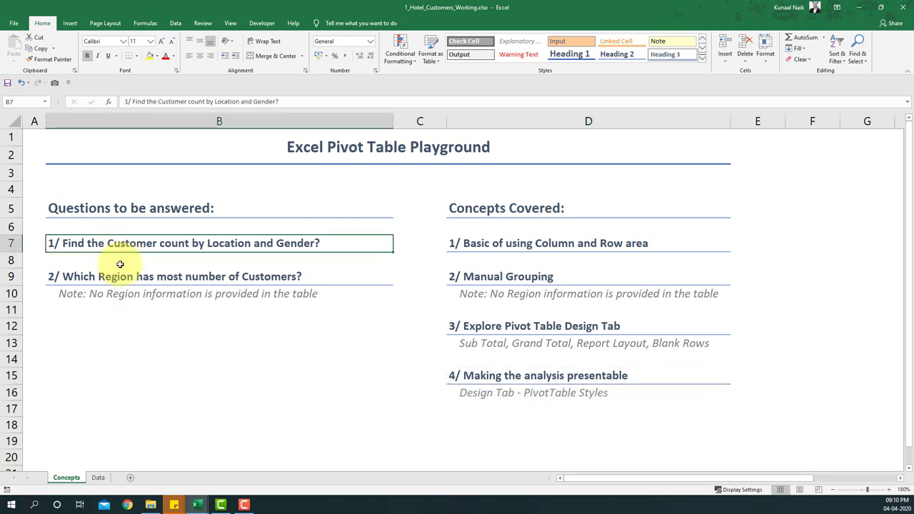
left_click(98, 477)
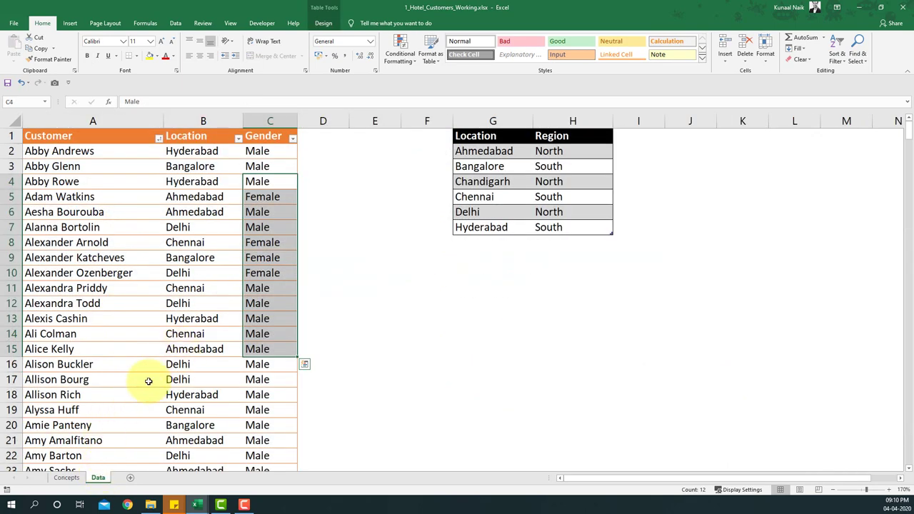
left_click(66, 478)
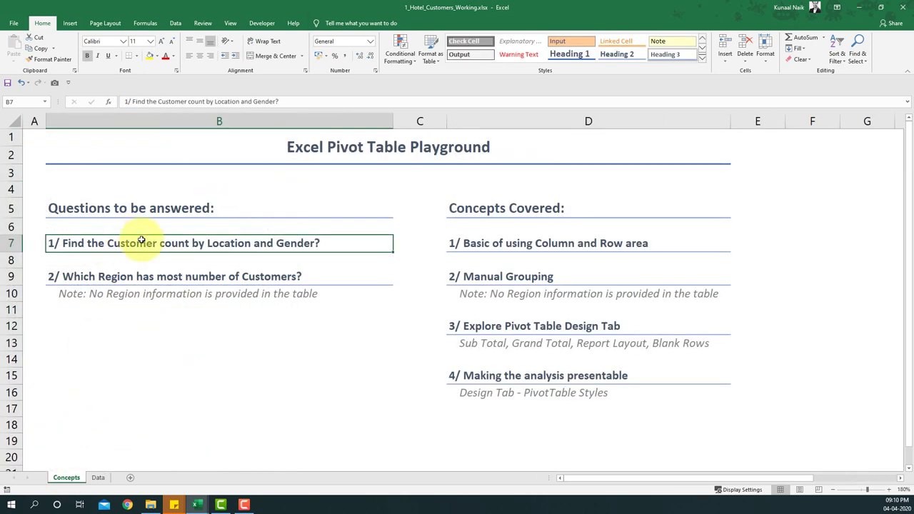
left_click(98, 477)
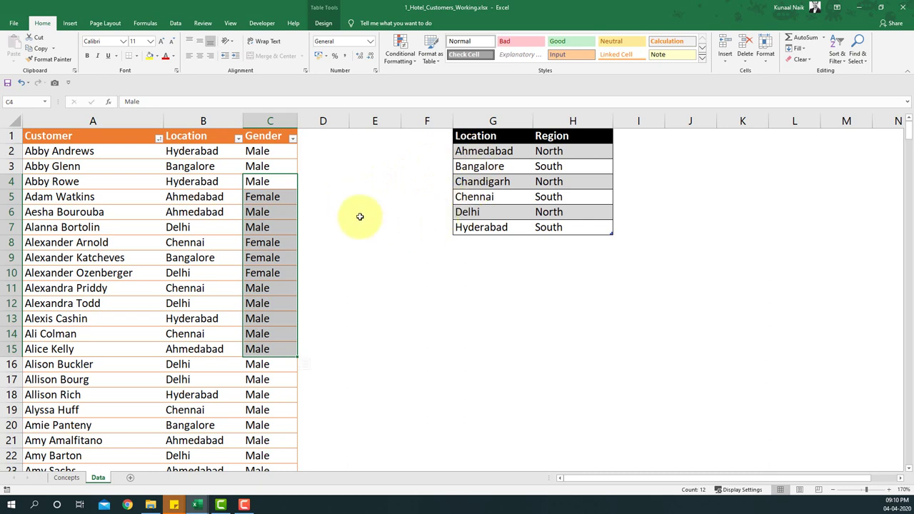
left_click(200, 243)
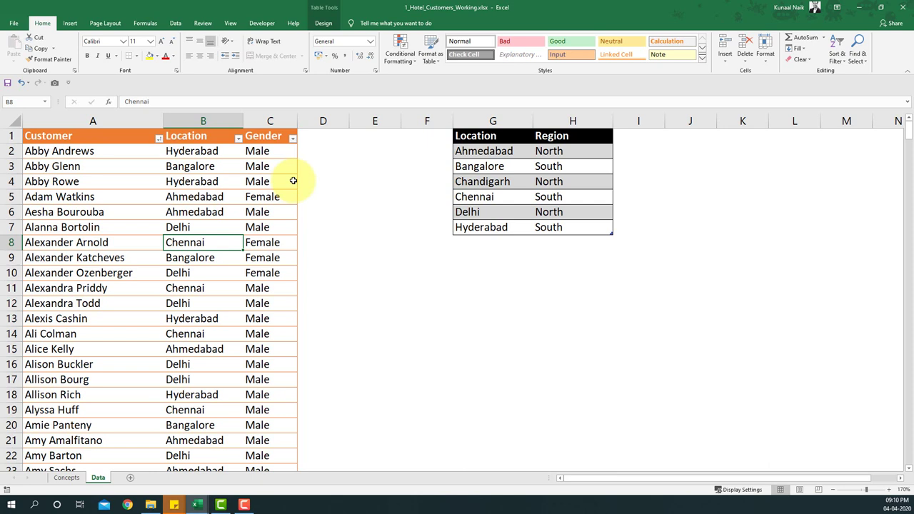
left_click_drag(504, 136, 554, 231)
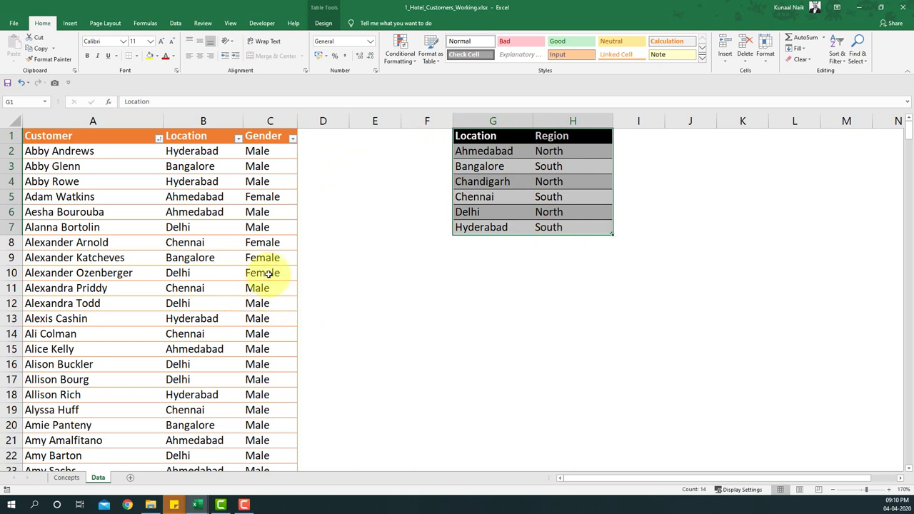
left_click(184, 211)
Step: Insert a PivotTable from the Customers table onto a new worksheet
left_click(72, 24)
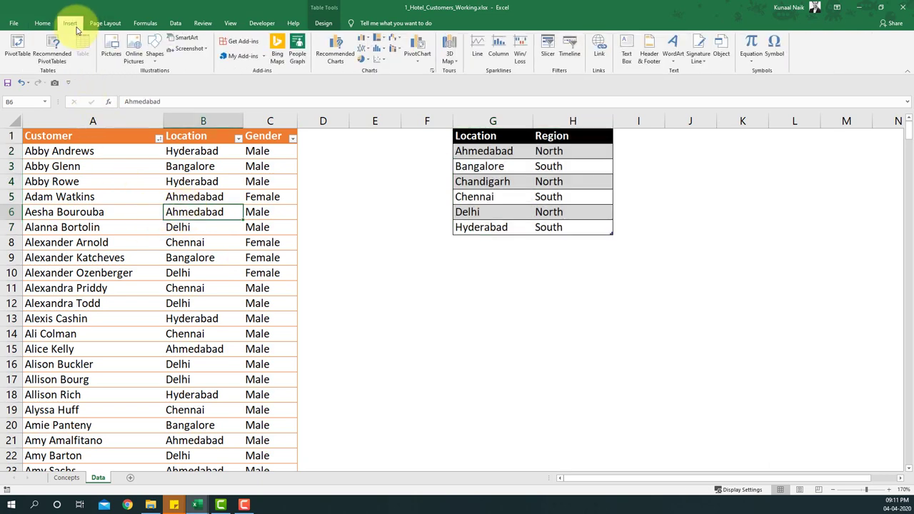
left_click(17, 49)
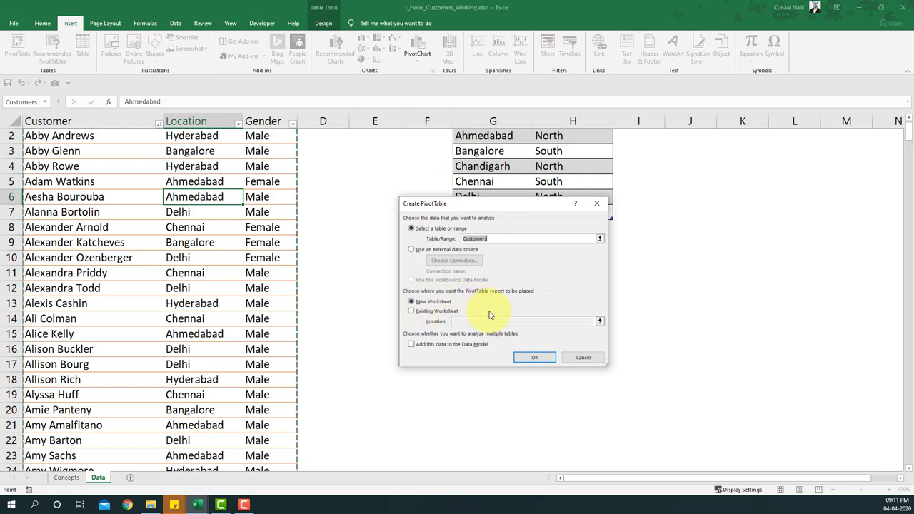
left_click(534, 358)
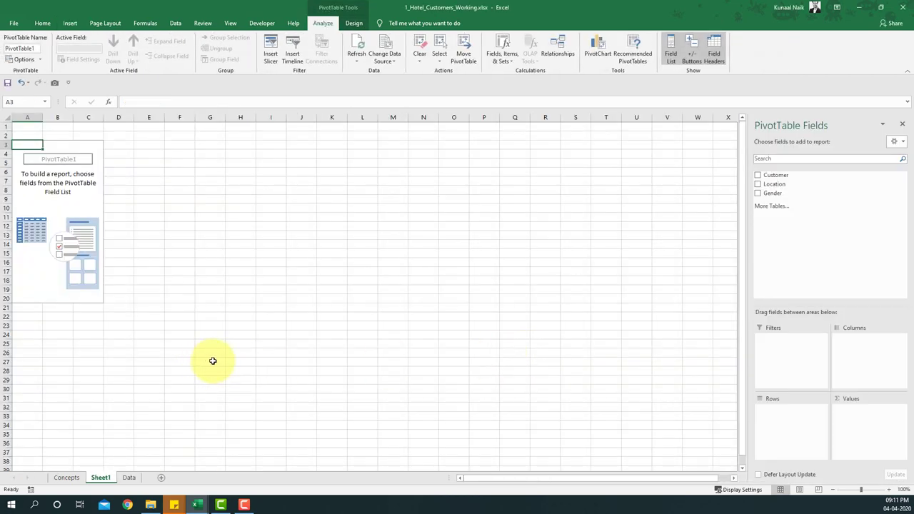
Step: Zoom in on the empty PivotTable and browse its Design and Analyze ribbon options
left_click(888, 489)
left_click(888, 489)
left_click(889, 490)
left_click(889, 489)
left_click(889, 490)
left_click(889, 490)
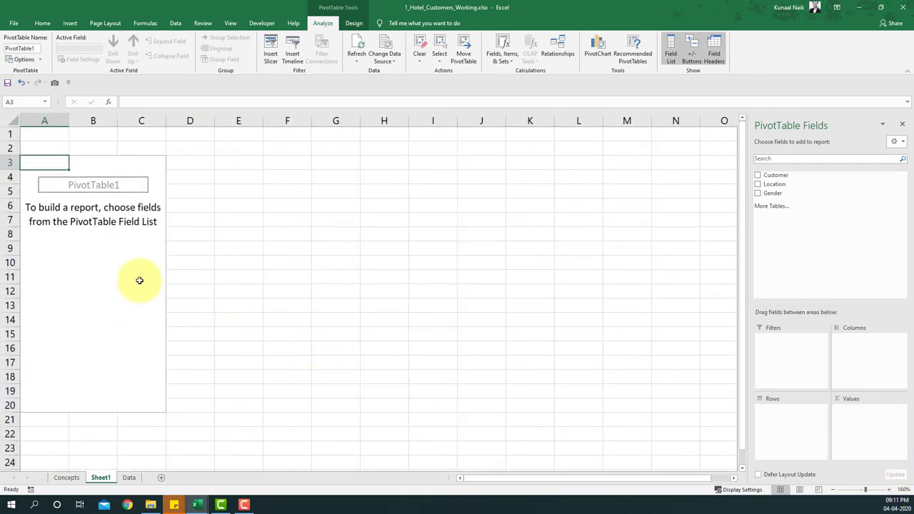
left_click(79, 219)
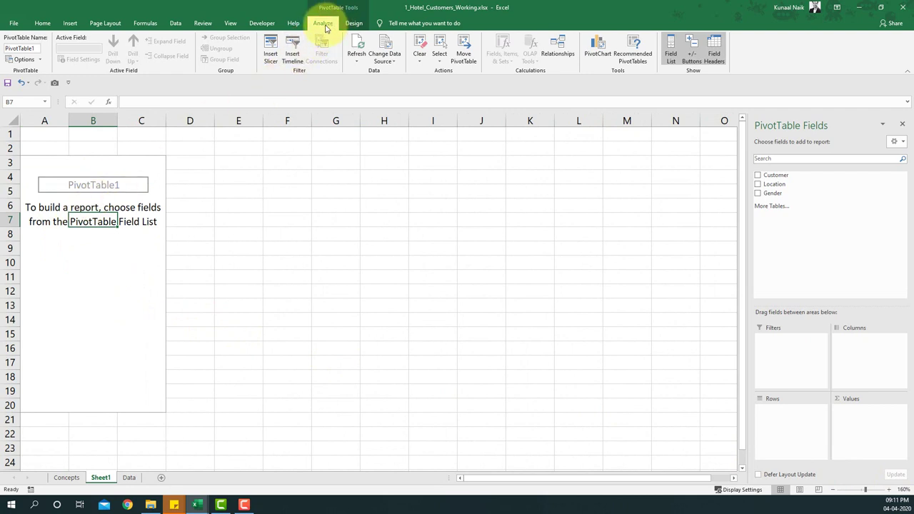
left_click(353, 23)
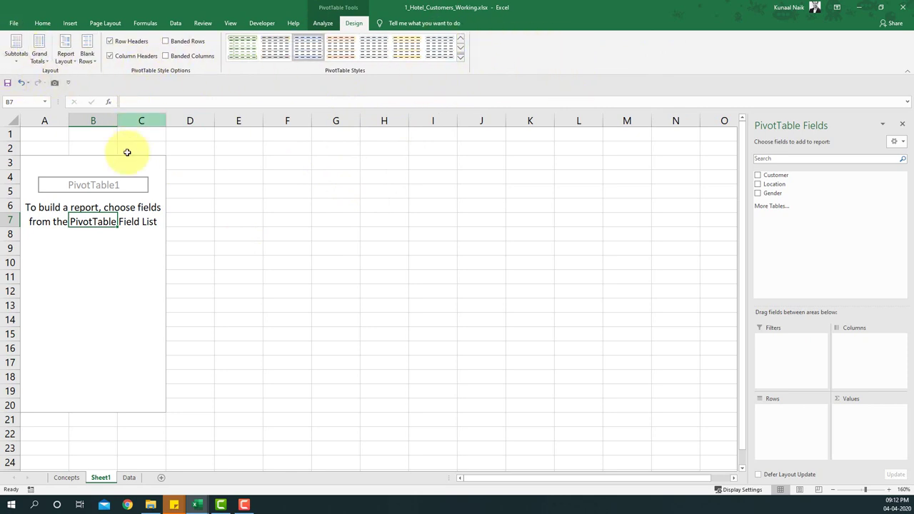
left_click(94, 287)
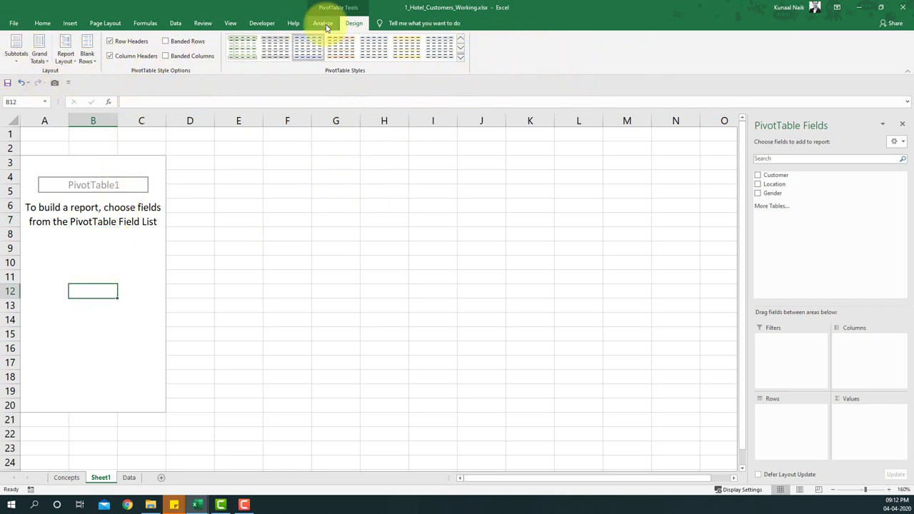
left_click(324, 24)
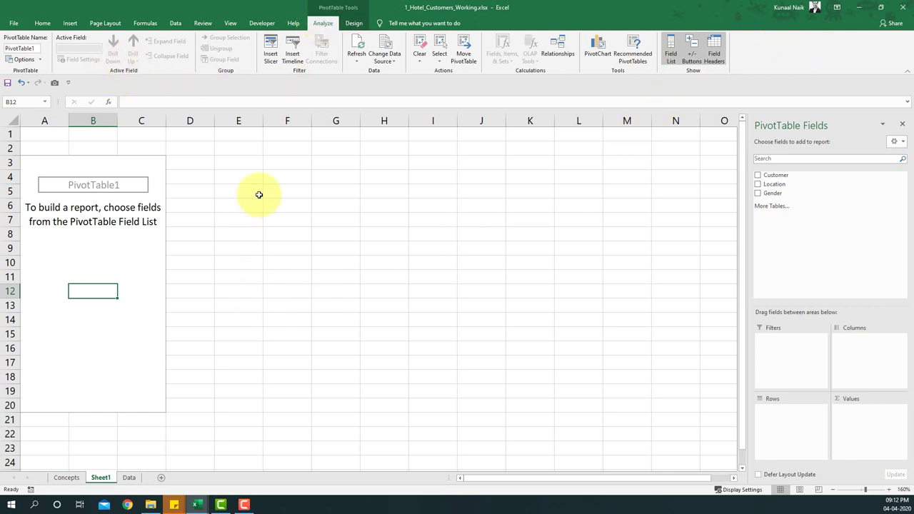
left_click(353, 22)
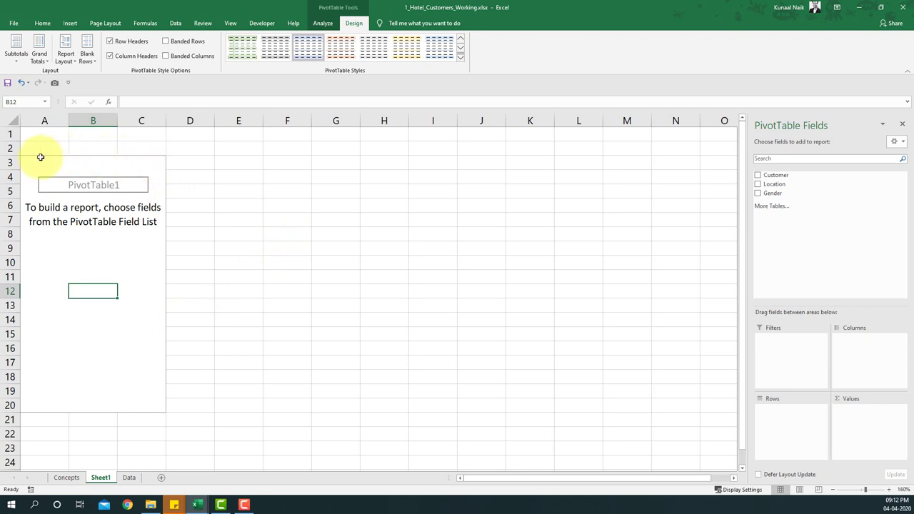
left_click_drag(43, 405, 159, 161)
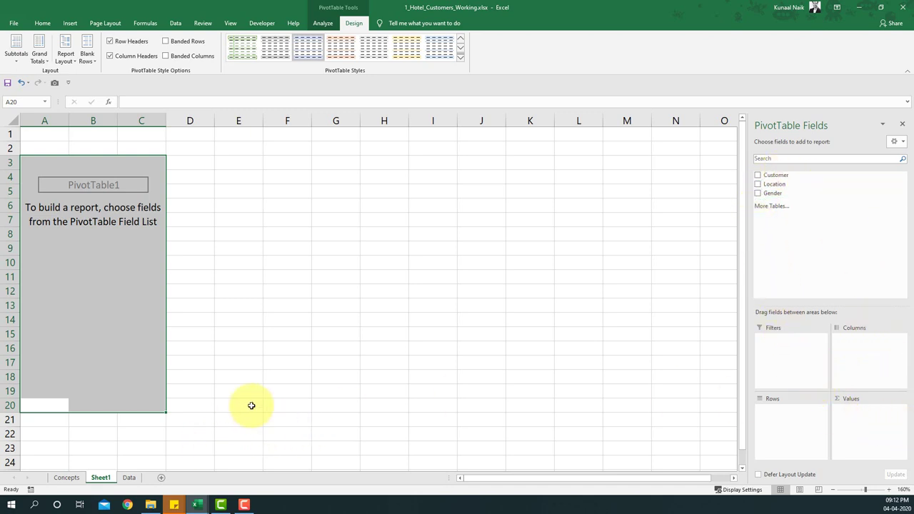
Step: Check the Data and Concepts sheets, then return to the PivotTable on Sheet1
left_click(128, 478)
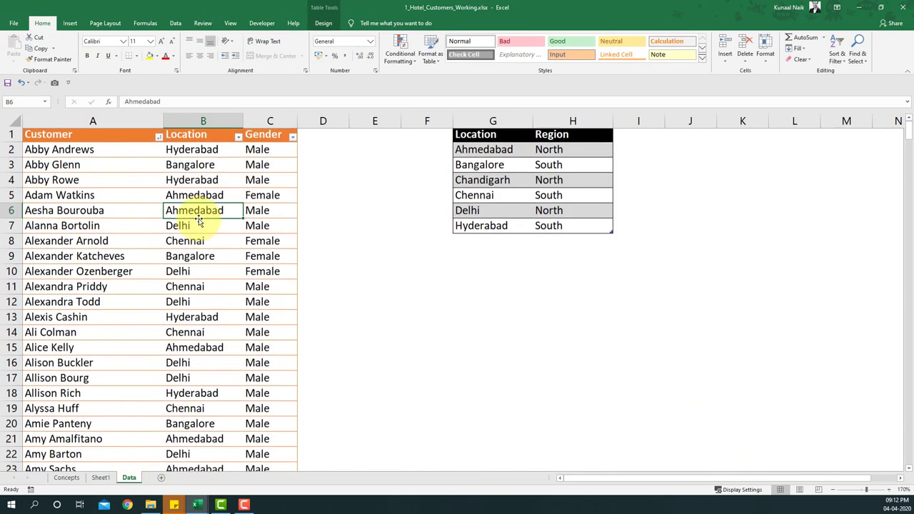
left_click(95, 476)
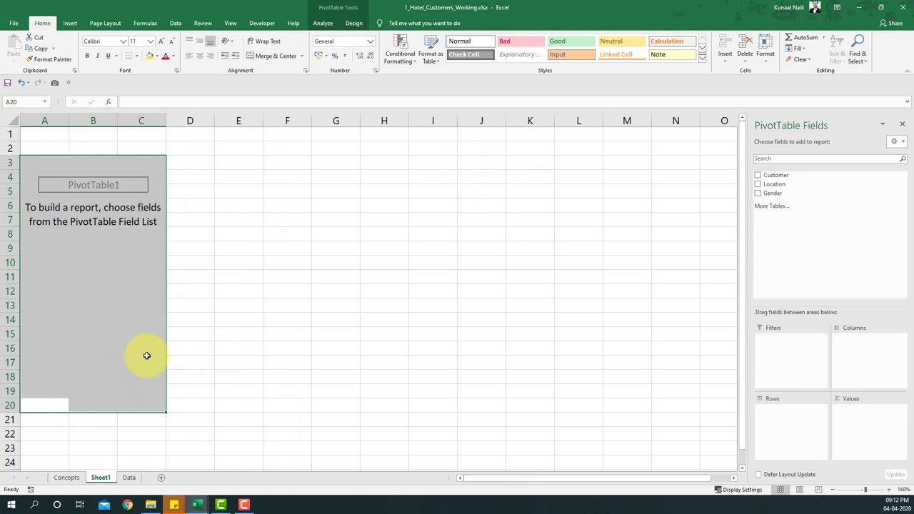
left_click(137, 291)
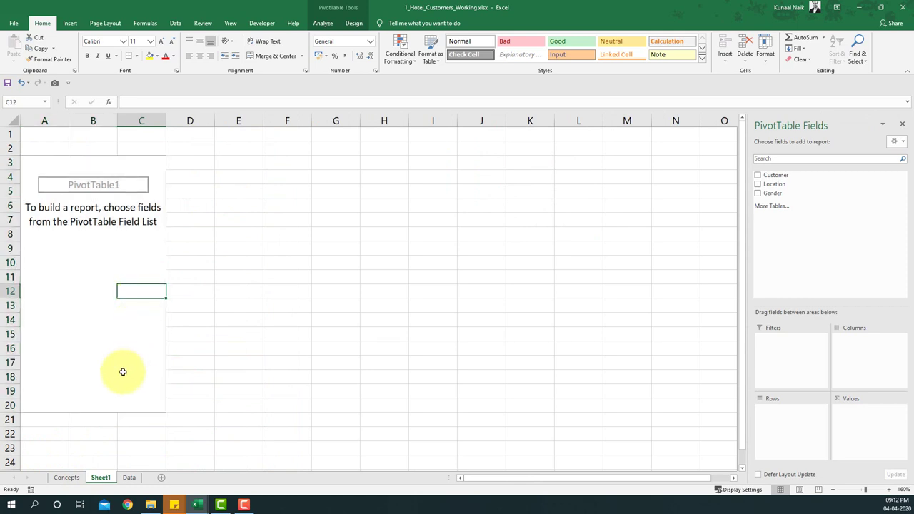
left_click(66, 477)
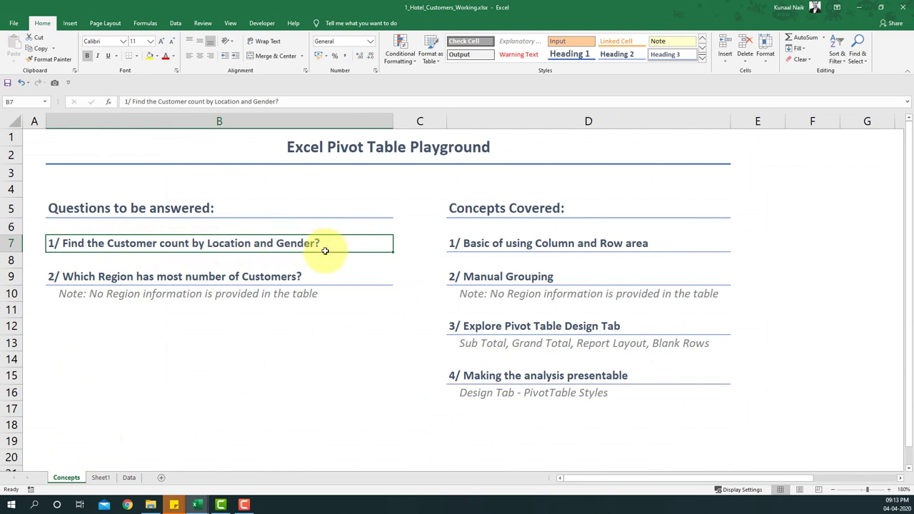
left_click(101, 477)
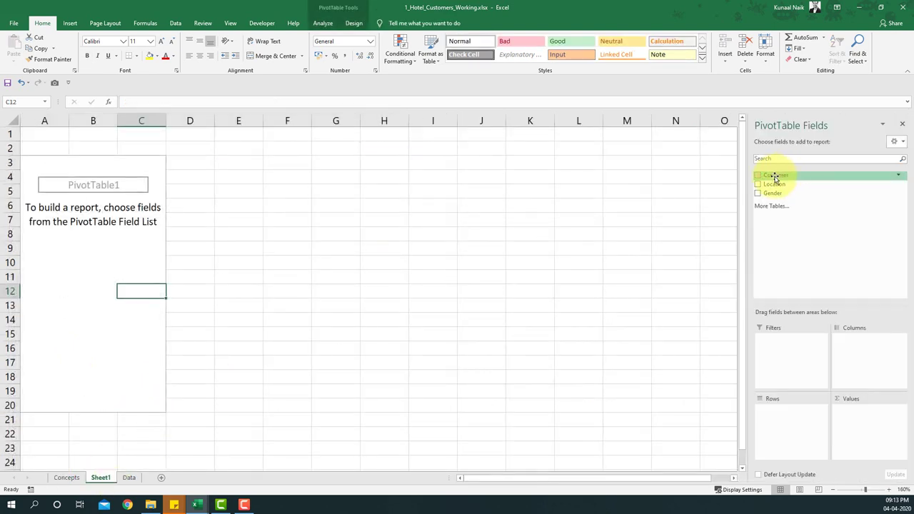
Step: Add Customer to Values as Count of Customer and verify the names on the Data sheet
left_click_drag(776, 177, 871, 438)
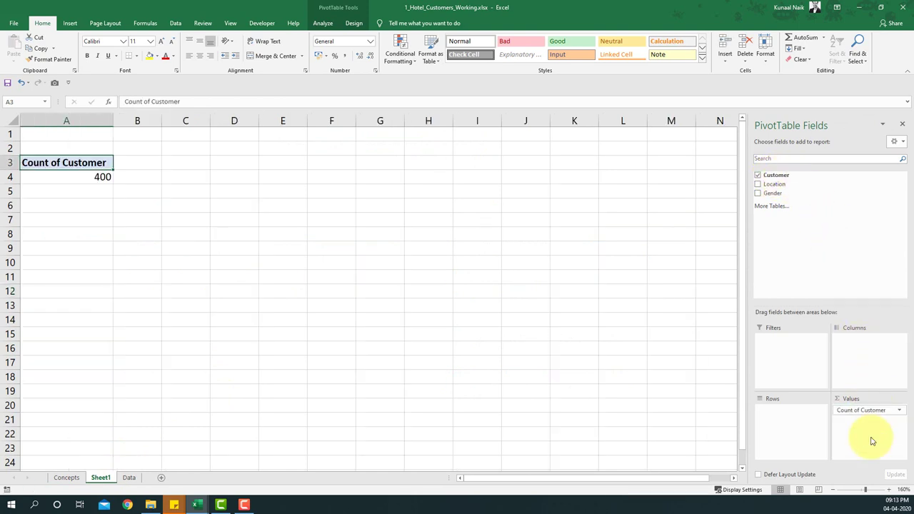
left_click(888, 490)
left_click(888, 490)
left_click(889, 490)
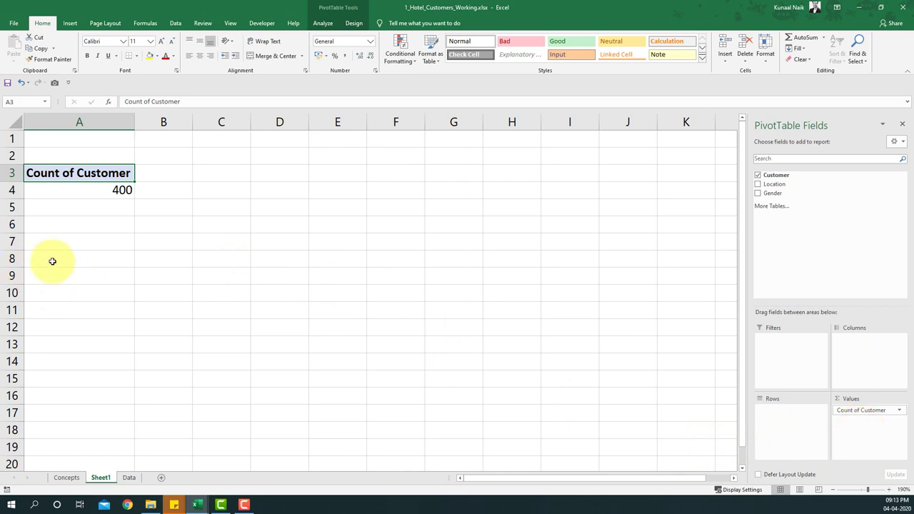
left_click(77, 478)
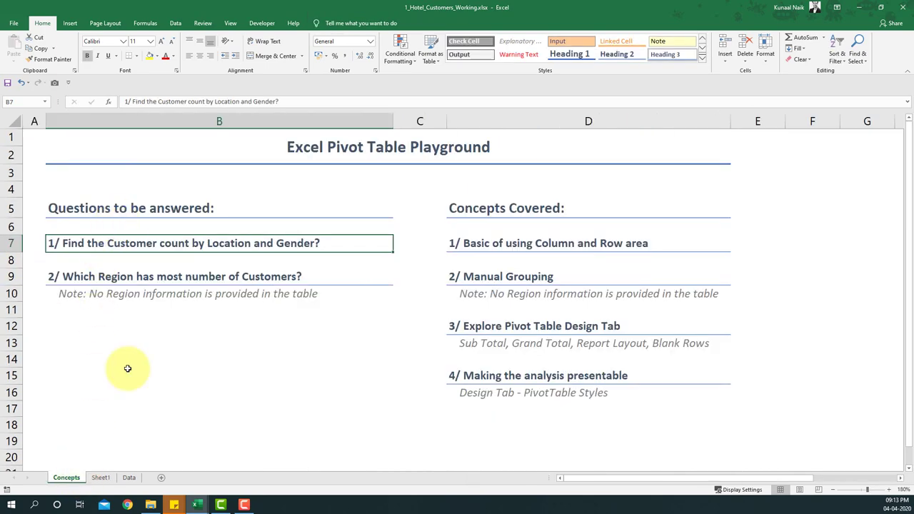
left_click(127, 476)
left_click(79, 150)
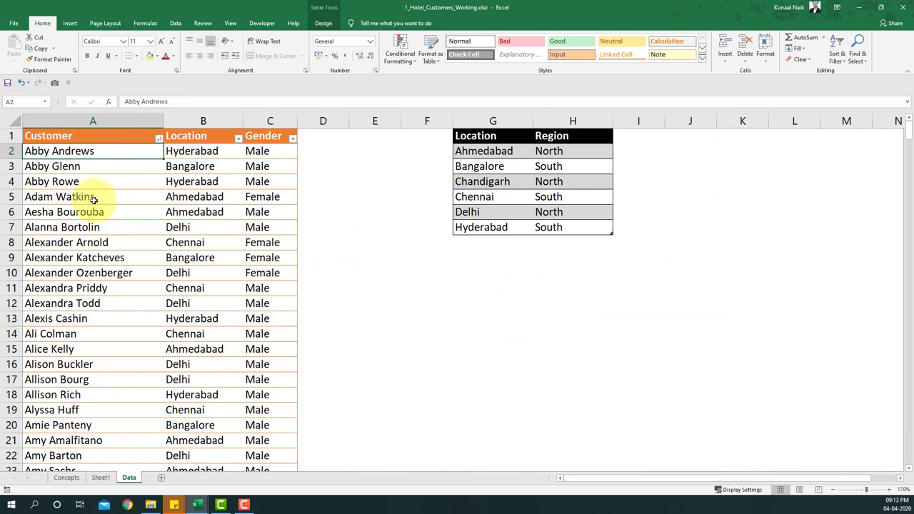
key("ctrl+shift+Down")
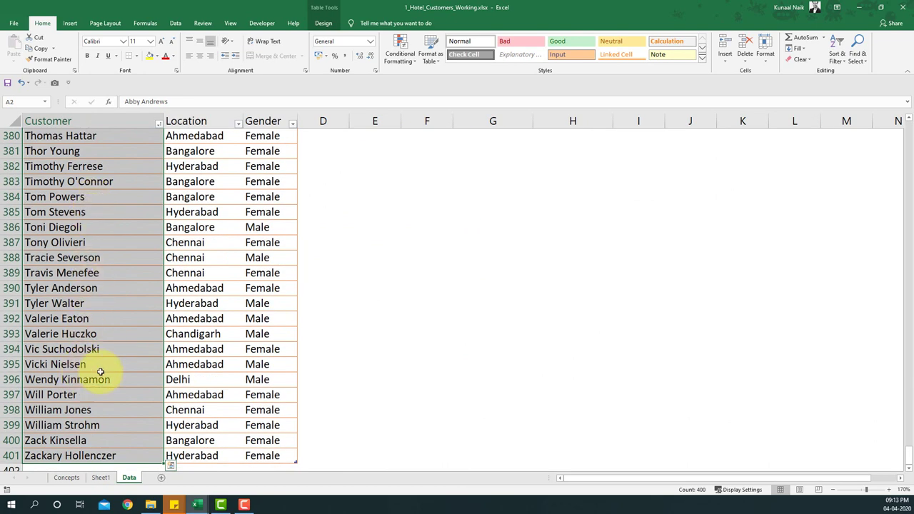
left_click(101, 477)
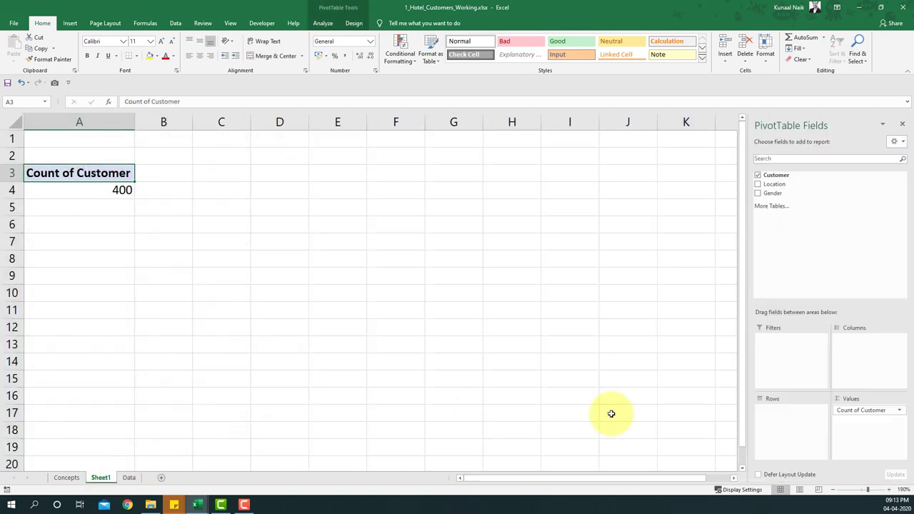
Step: Try Sum in Value Field Settings, undo it back to Count, and recheck the Concepts questions
left_click(885, 412)
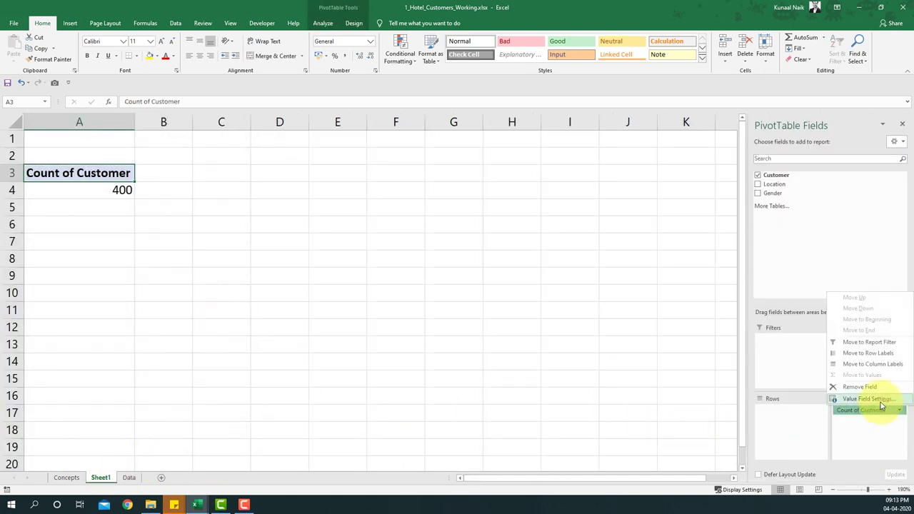
left_click(881, 400)
left_click(425, 291)
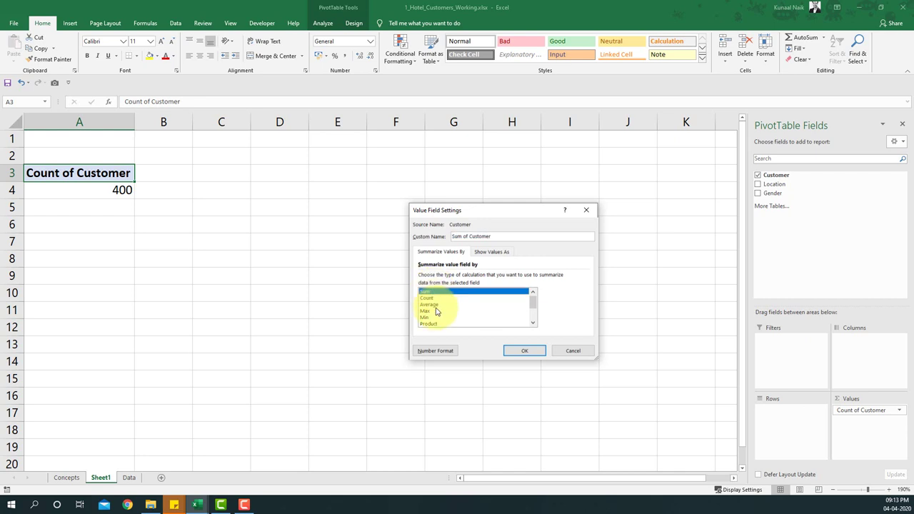
left_click(524, 351)
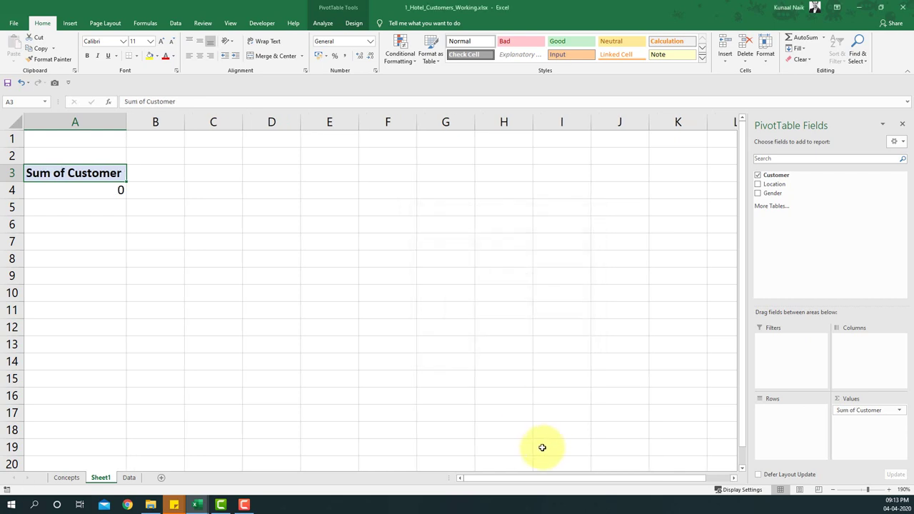
key("ctrl+z")
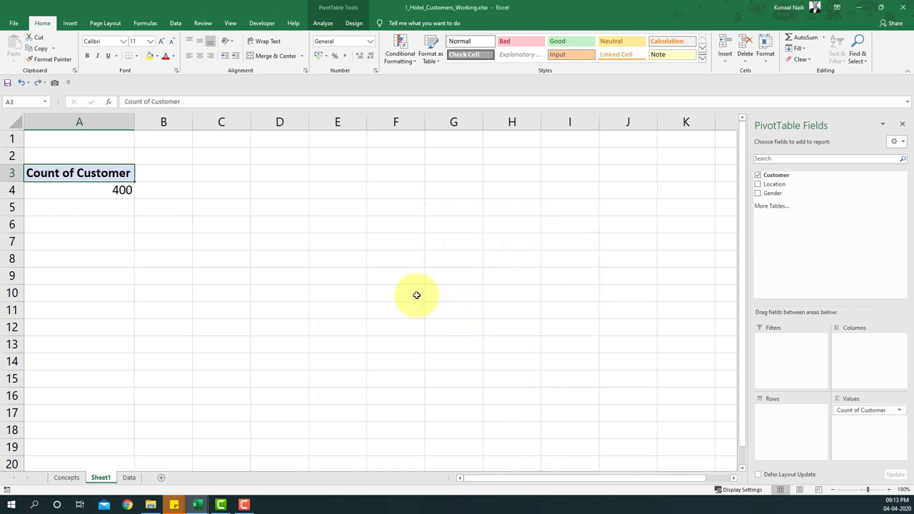
left_click(66, 477)
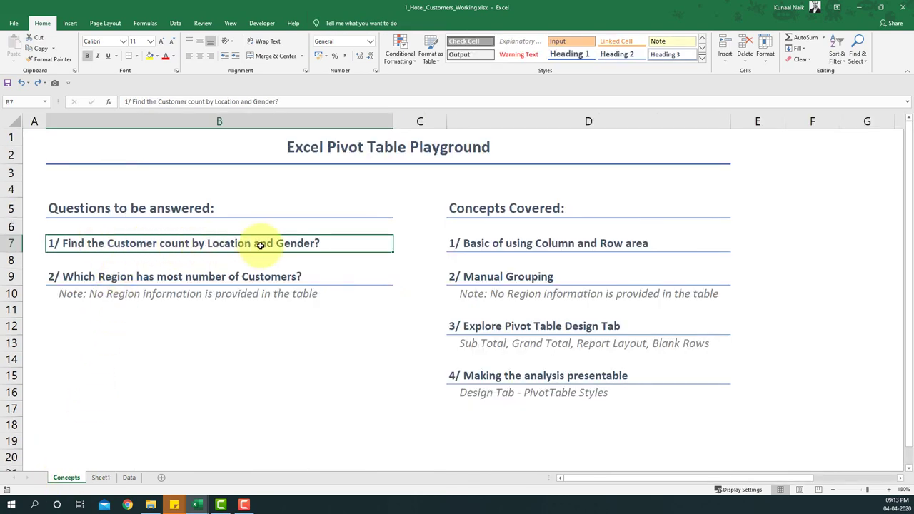
left_click(100, 477)
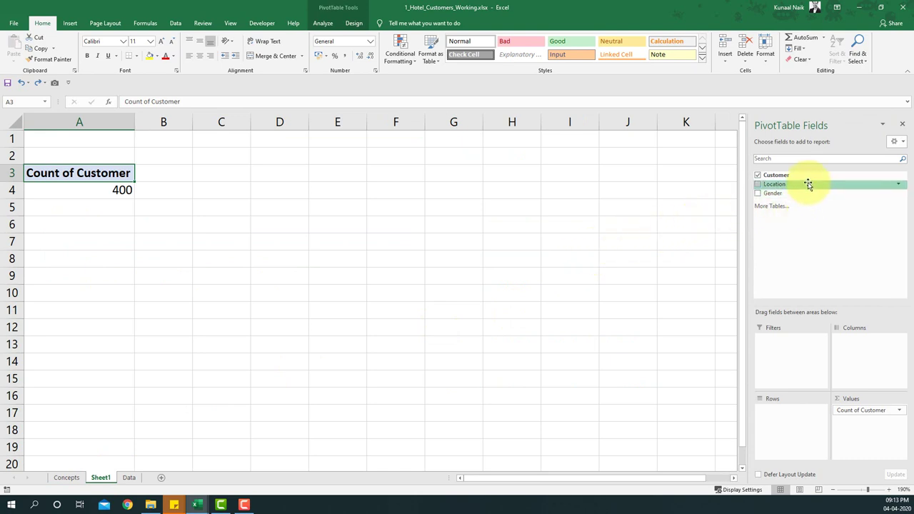
Step: Place Location in Rows and Gender in Columns, showing 176 Female and 224 Male
left_click_drag(808, 184, 794, 431)
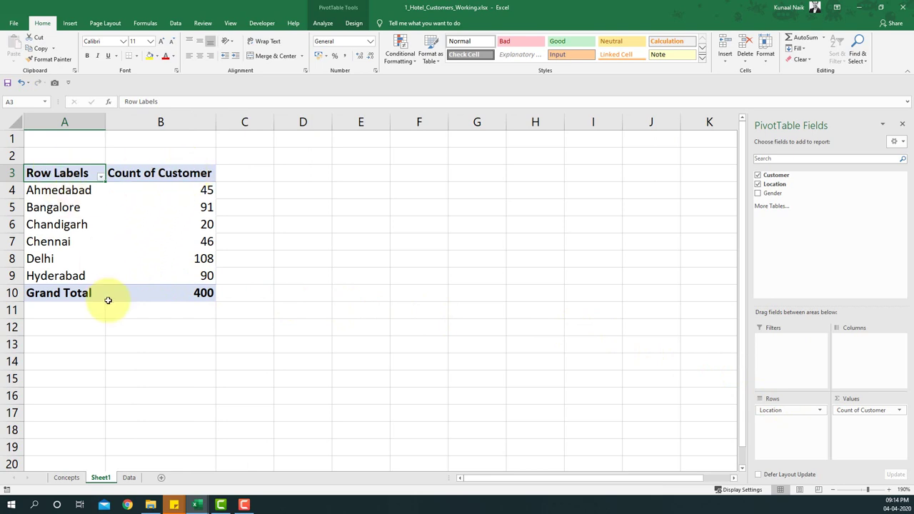
mouse_move(108, 299)
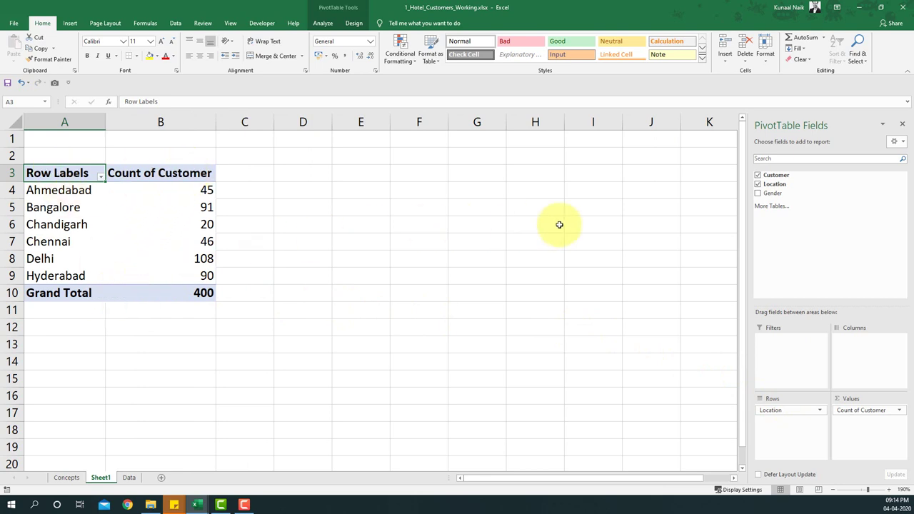
left_click_drag(781, 194, 783, 435)
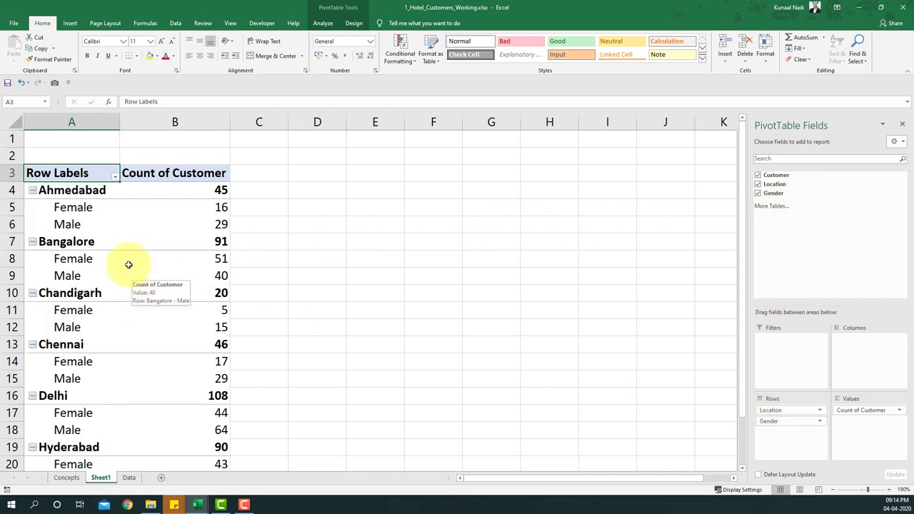
scroll(119, 240, "down", 1)
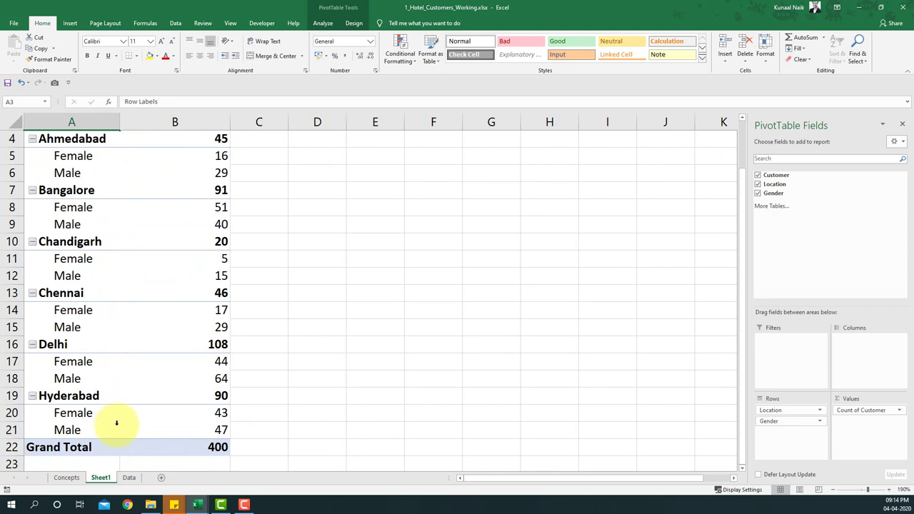
scroll(116, 422, "up", 1)
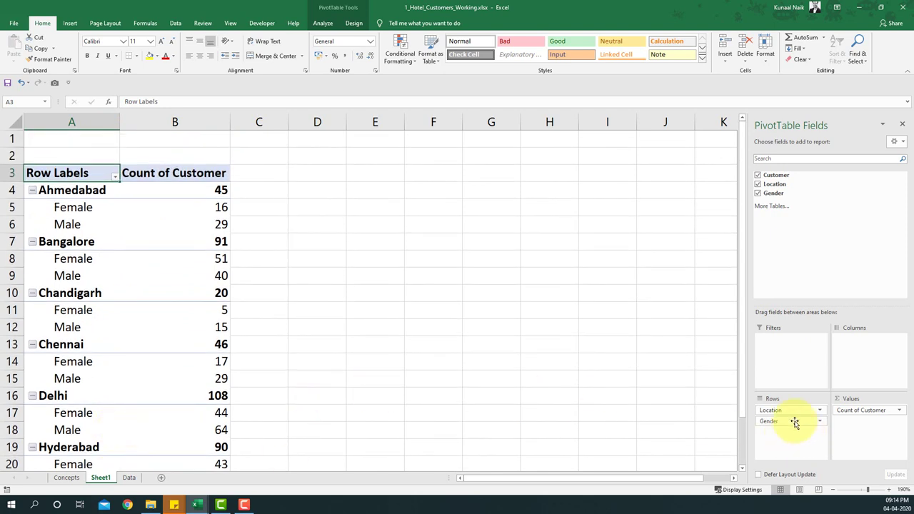
left_click_drag(775, 421, 869, 364)
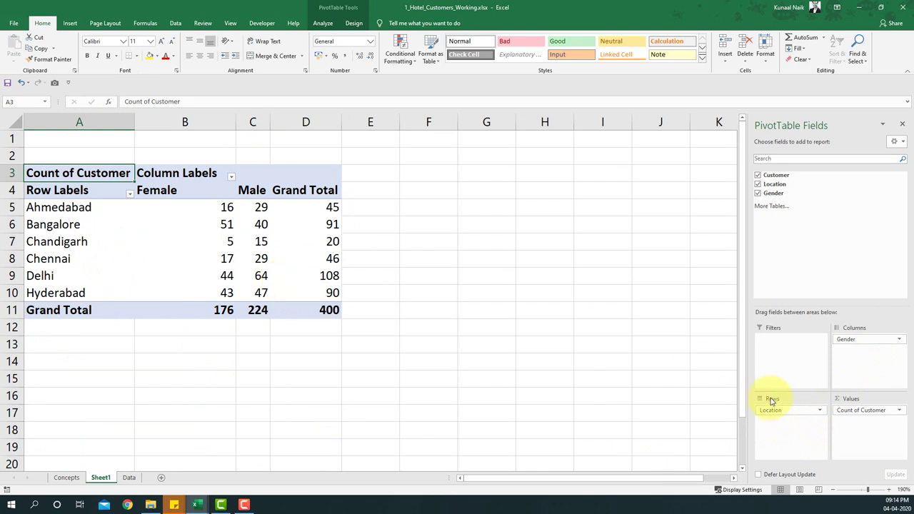
left_click_drag(771, 409, 793, 436)
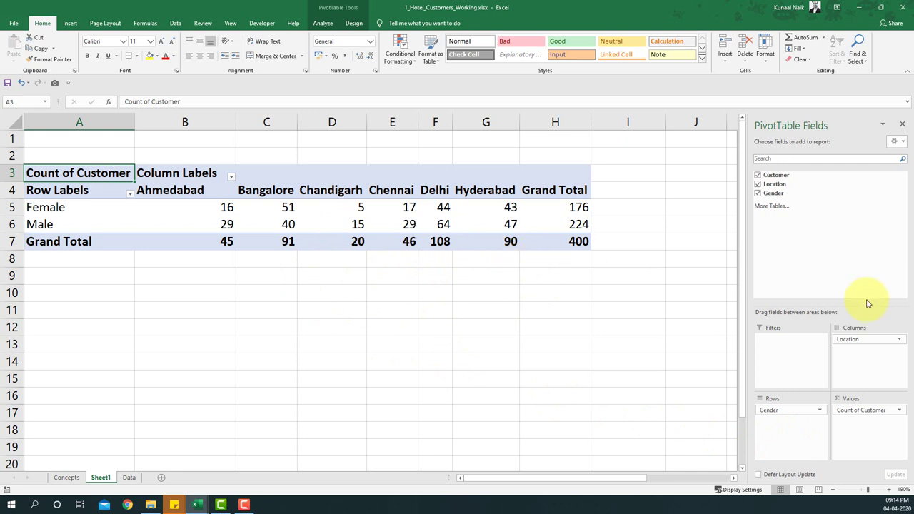
left_click_drag(875, 339, 854, 378)
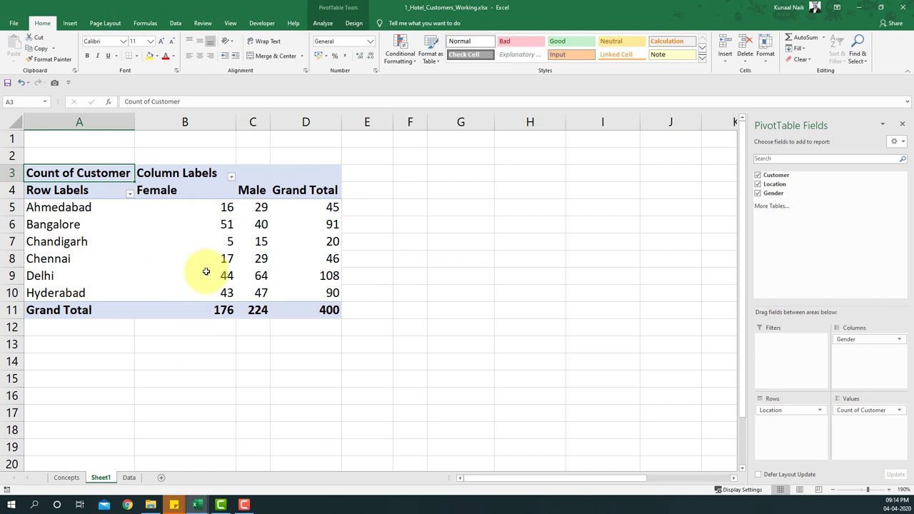
left_click(67, 477)
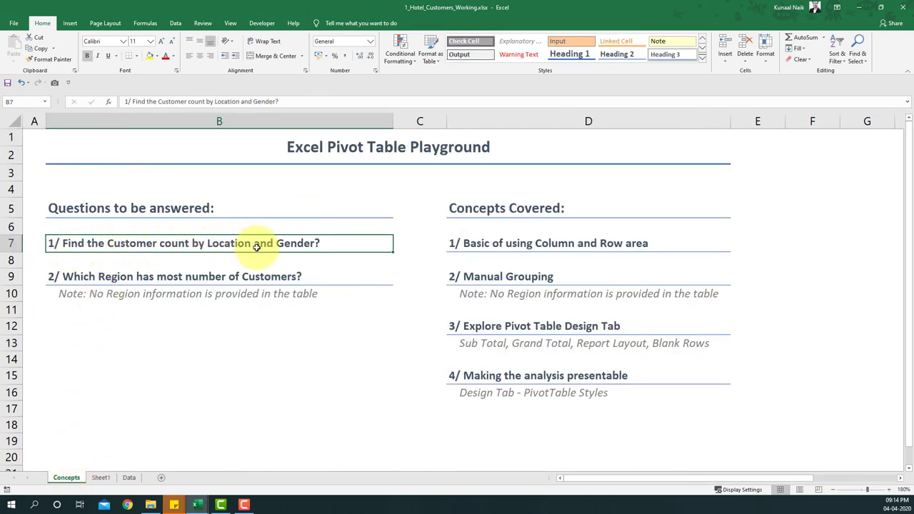
left_click(100, 478)
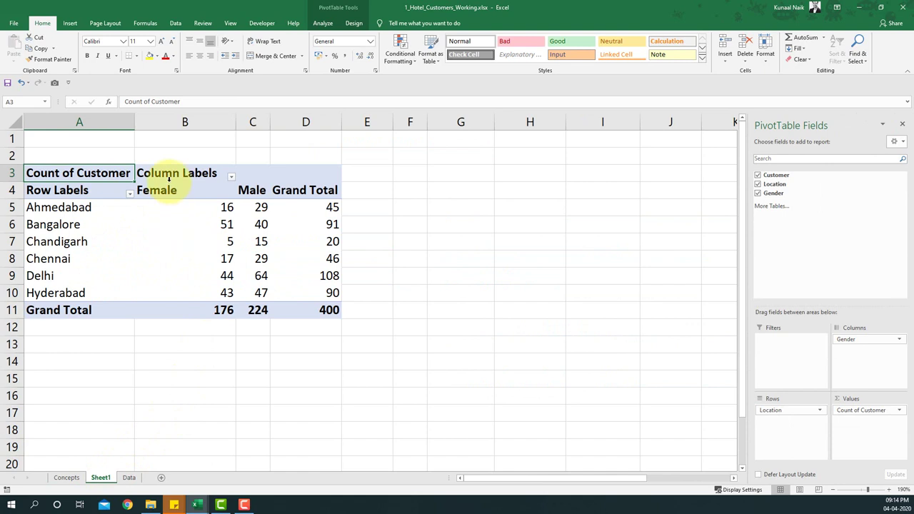
left_click(66, 478)
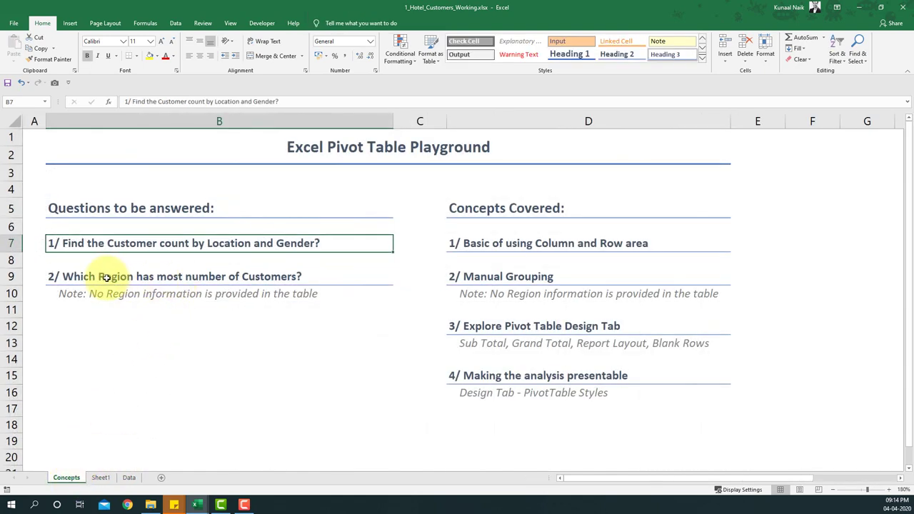
left_click(101, 478)
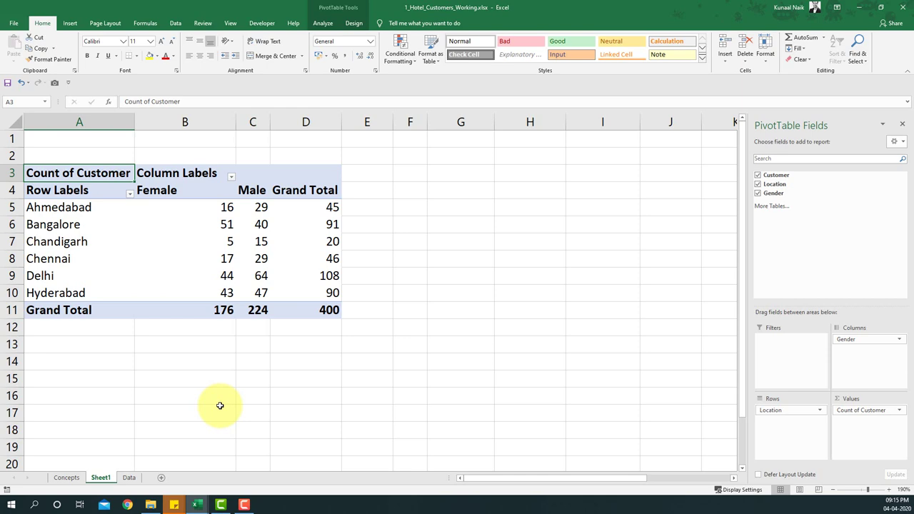
Step: Check the Location–Region lookup on Data, then select Ahmedabad, Chandigarh and Delhi in the PivotTable
left_click(128, 476)
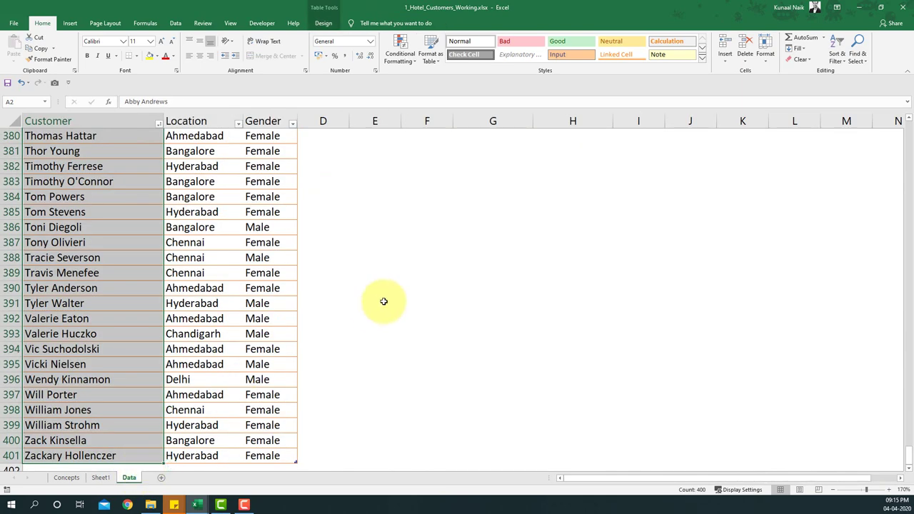
scroll(382, 293, "up", 7)
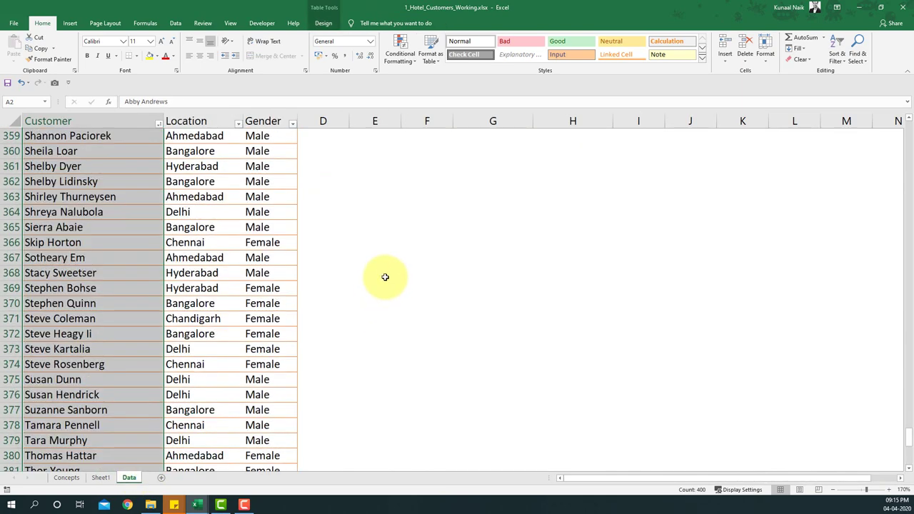
key("ctrl+Home")
key("Right")
key("Right")
key("Right")
key("Right")
key("Right")
key("Right")
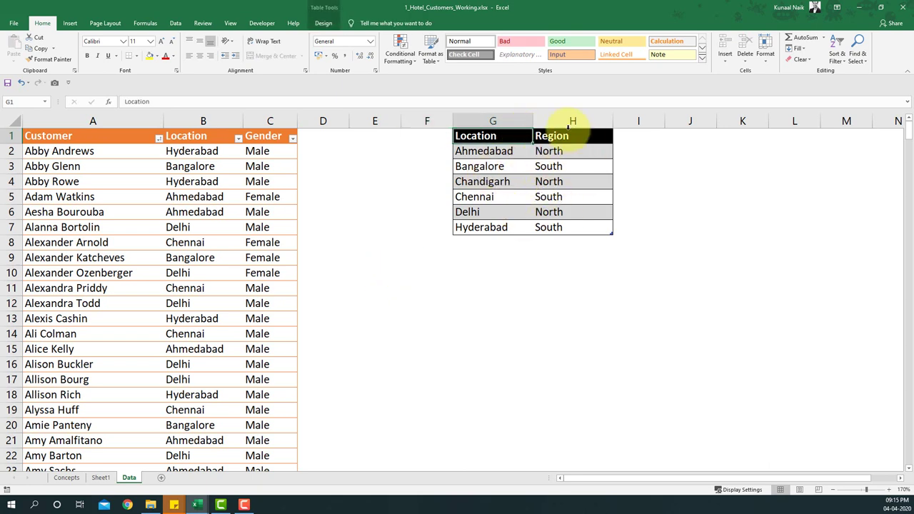
left_click(100, 478)
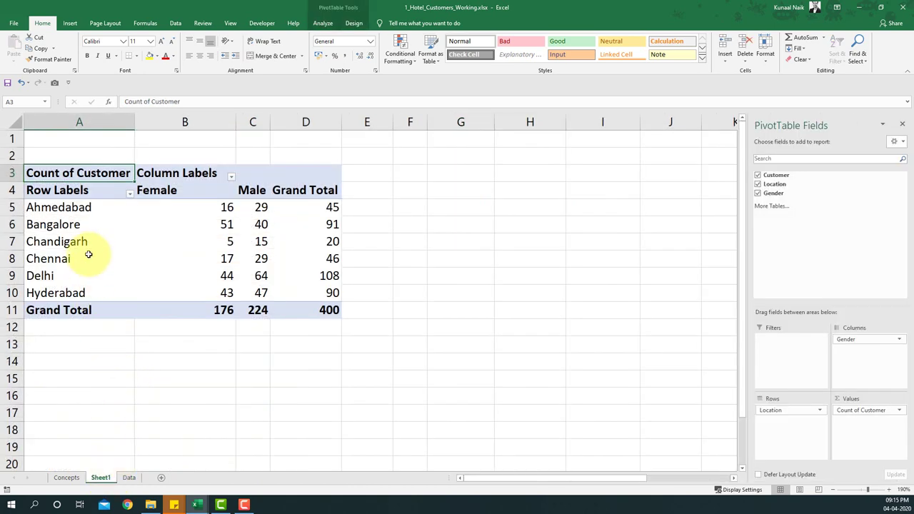
left_click(80, 207)
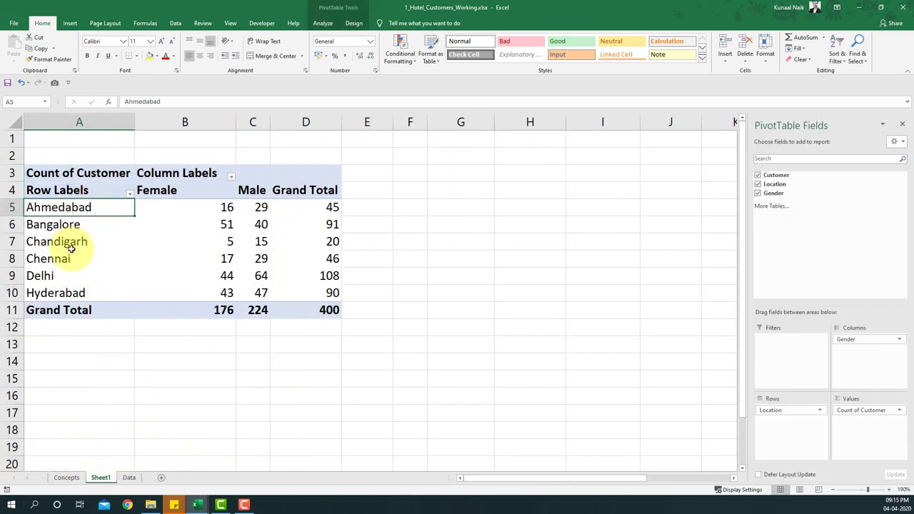
left_click(71, 242, "ctrl")
left_click(70, 275, "ctrl")
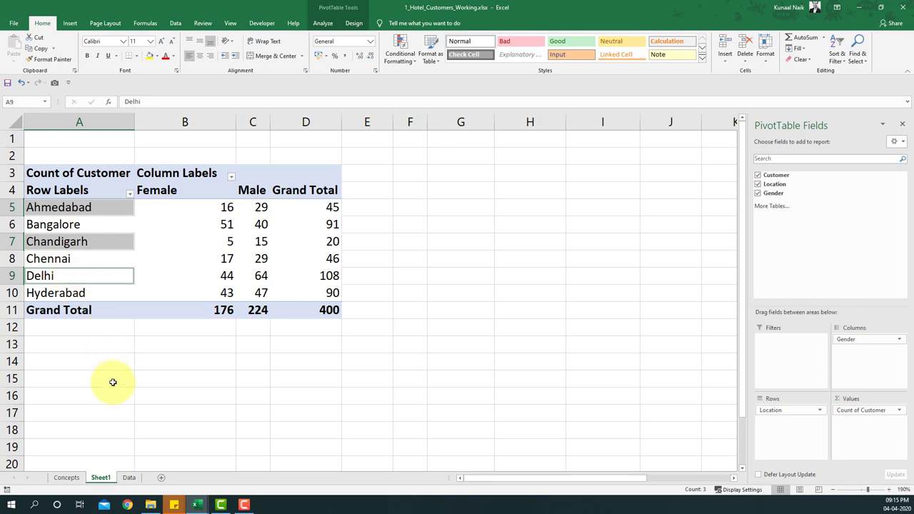
Step: Highlight the three cities' North rows in the lookup, then reselect them on Sheet1
left_click(129, 477)
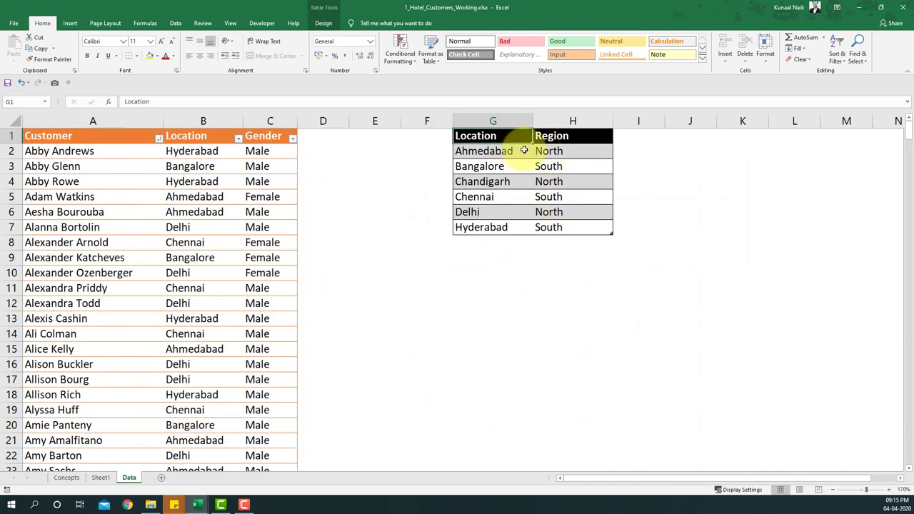
left_click_drag(514, 149, 551, 150)
left_click_drag(522, 179, 553, 181, "ctrl")
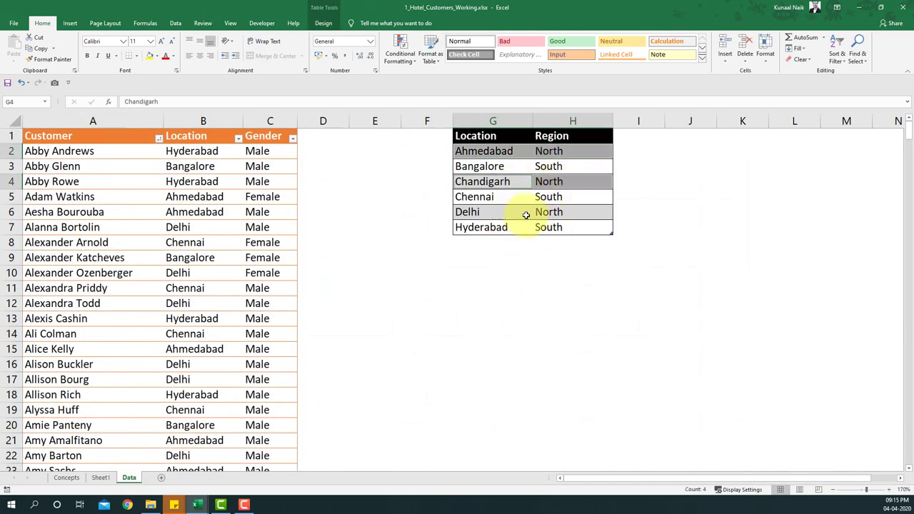
left_click_drag(519, 212, 553, 212, "ctrl")
left_click(100, 477)
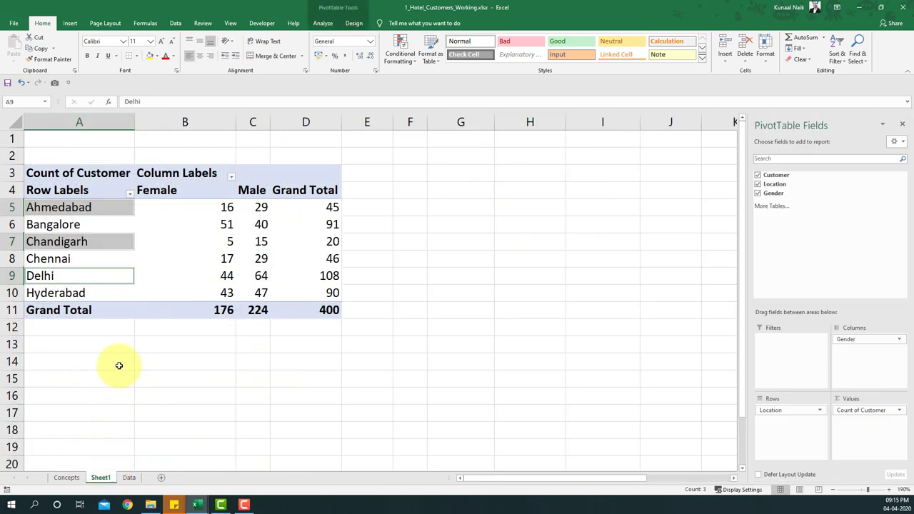
left_click(84, 208)
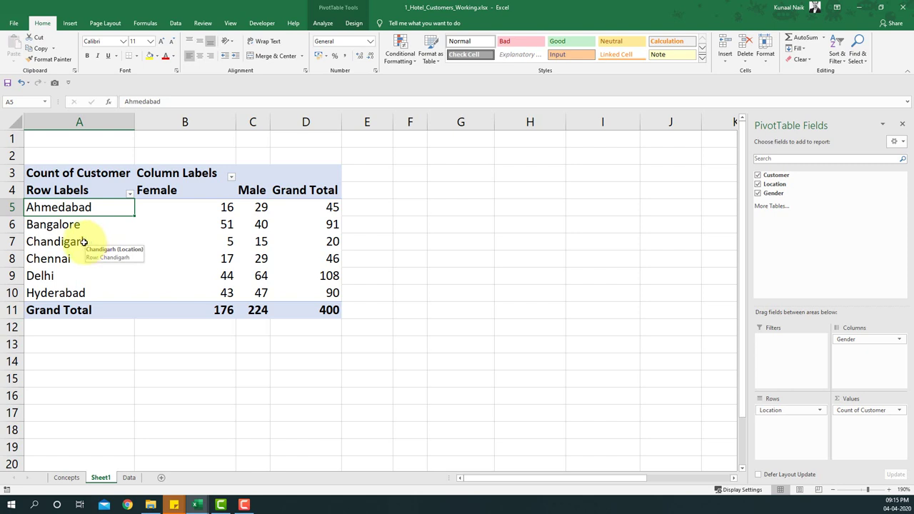
left_click(85, 241, "ctrl")
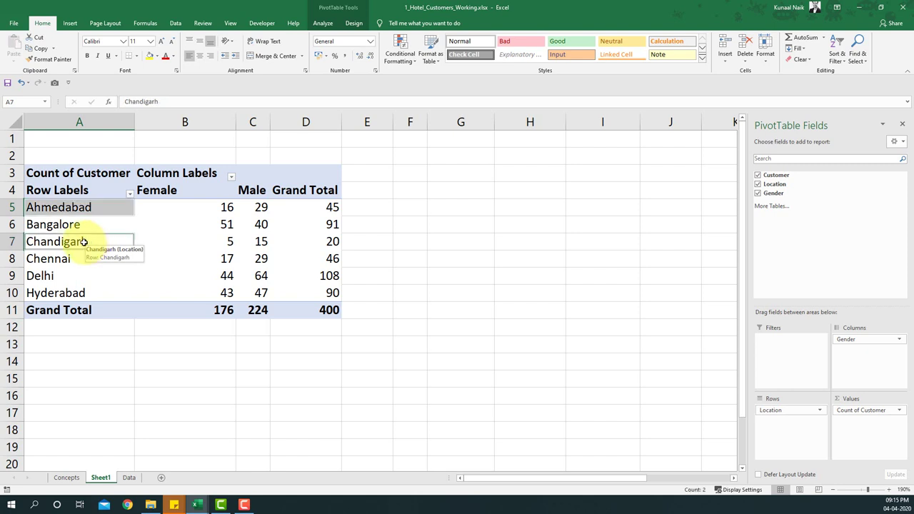
left_click(62, 275, "ctrl")
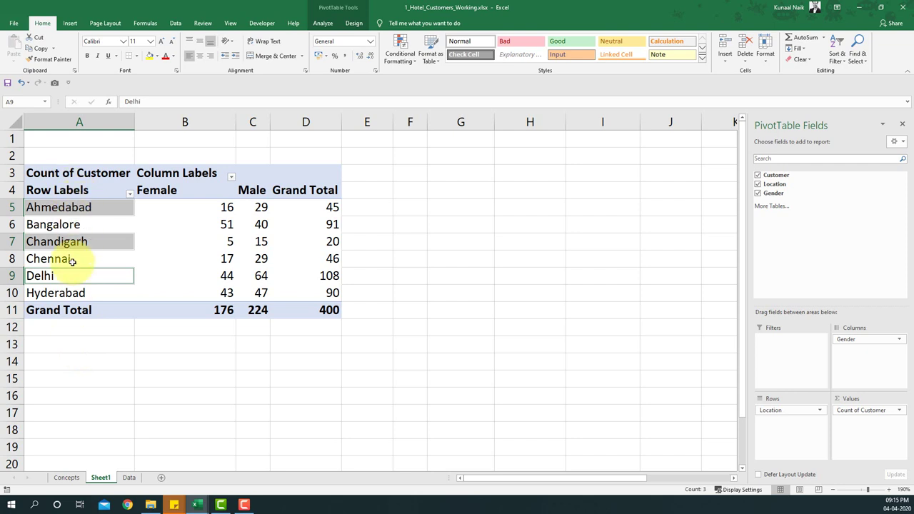
Step: Group Ahmedabad, Chandigarh, Delhi into Group1 and Bangalore, Chennai, Hyderabad into Group2
right_click(79, 209)
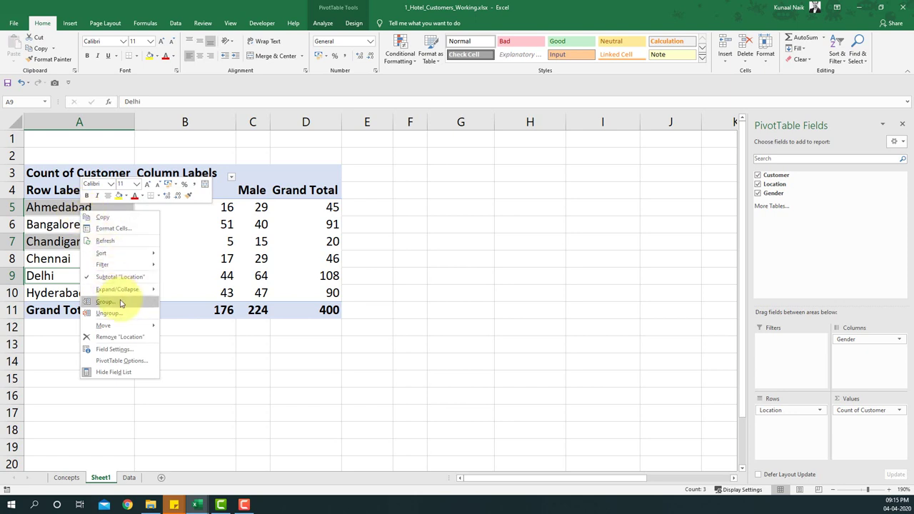
left_click(120, 303)
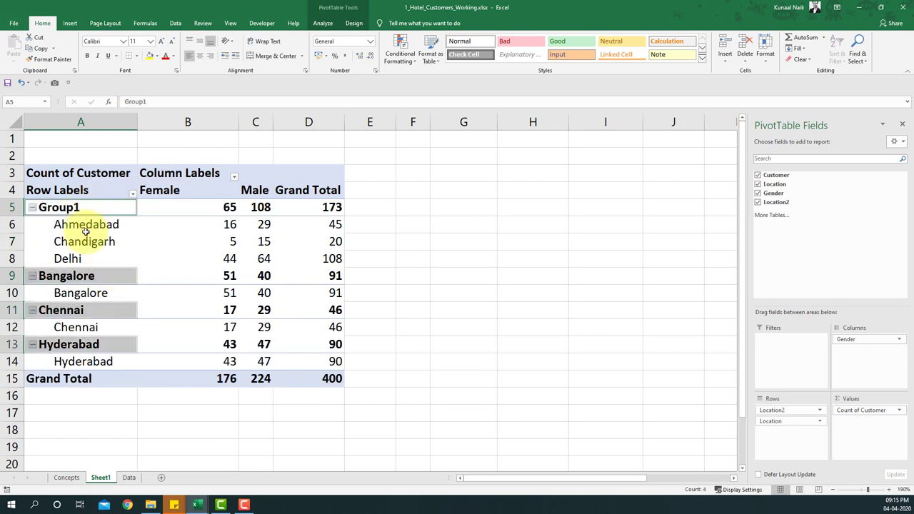
left_click_drag(95, 276, 98, 355)
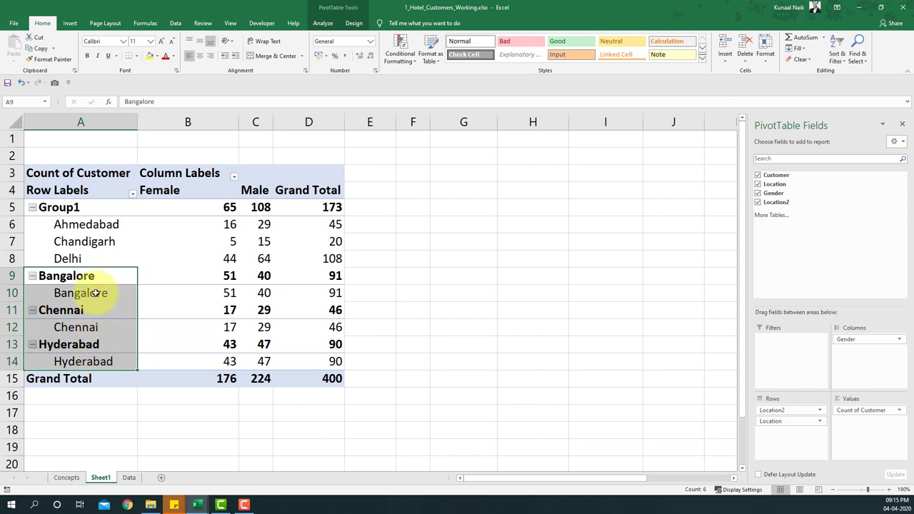
right_click(95, 292)
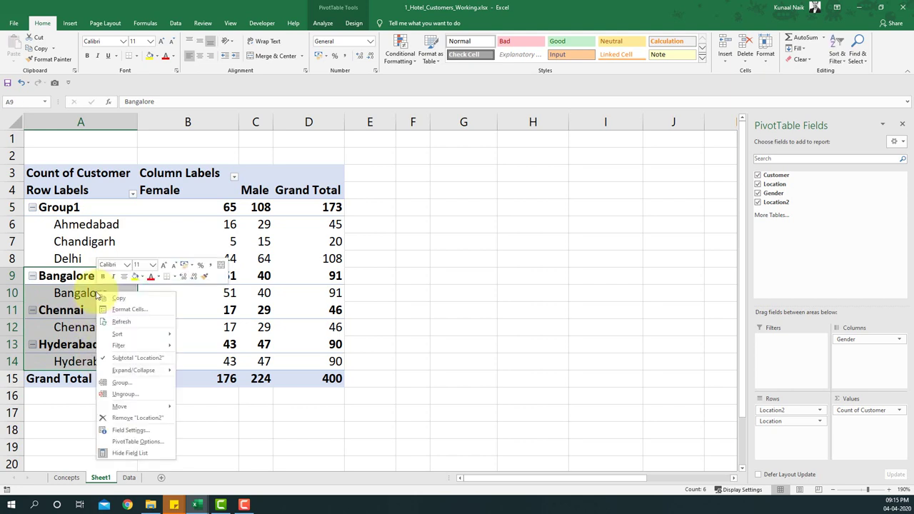
left_click(127, 385)
left_click(87, 276)
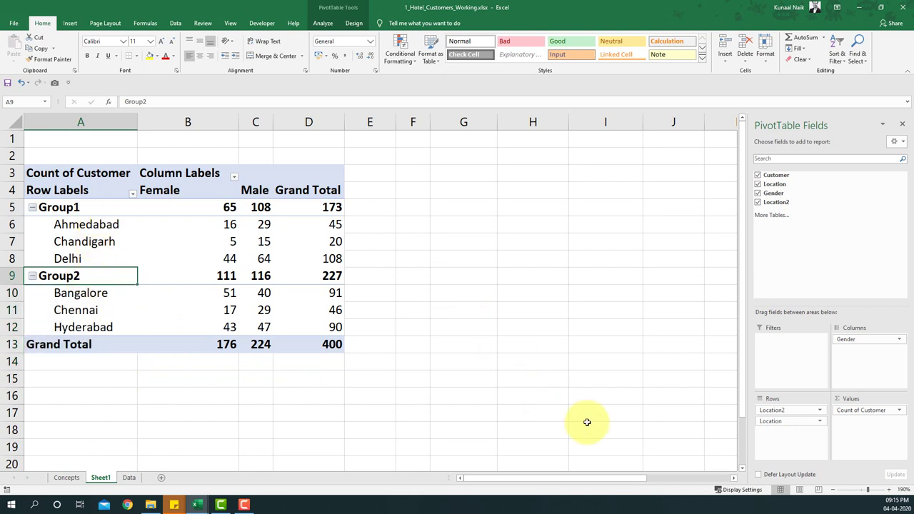
left_click_drag(793, 421, 770, 421)
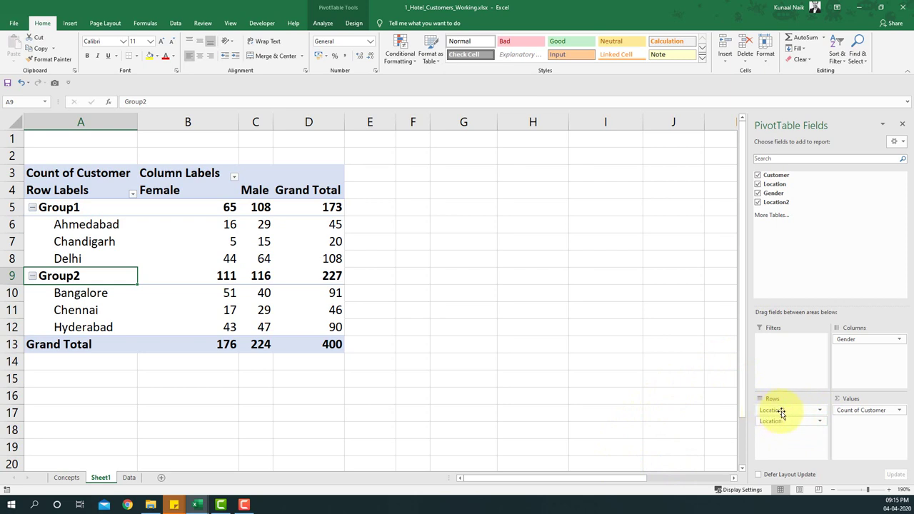
Step: Give the Location2 field the custom name Region in its Field Settings
left_click(821, 412)
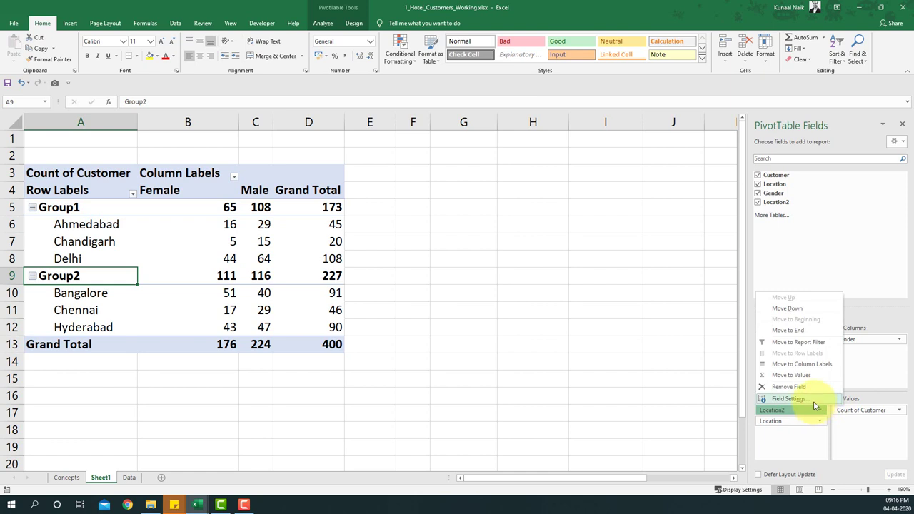
left_click(813, 400)
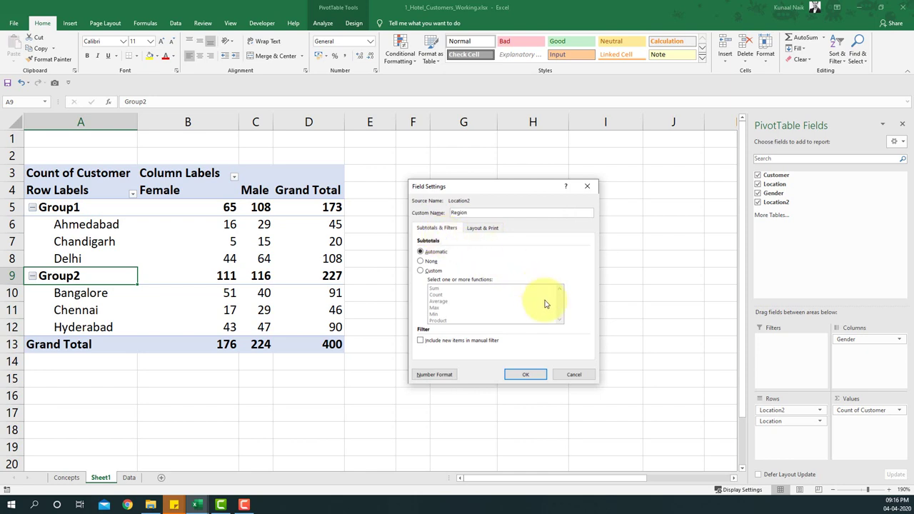
left_click(525, 374)
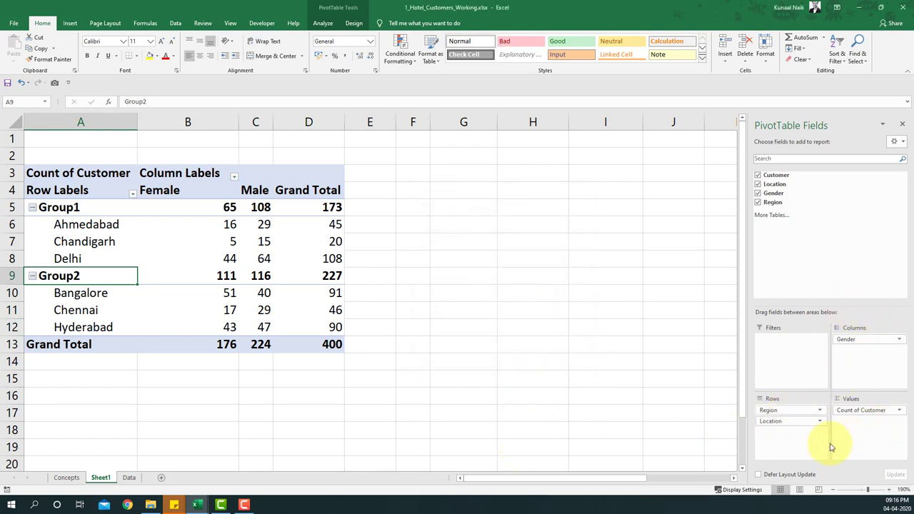
mouse_move(259, 333)
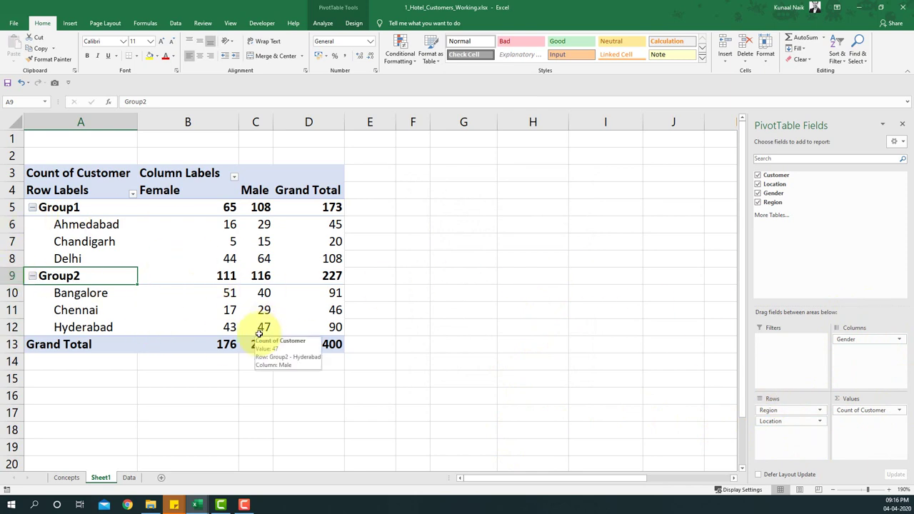
Step: Rename the Group1 row label to North and Group2 to South
left_click(90, 208)
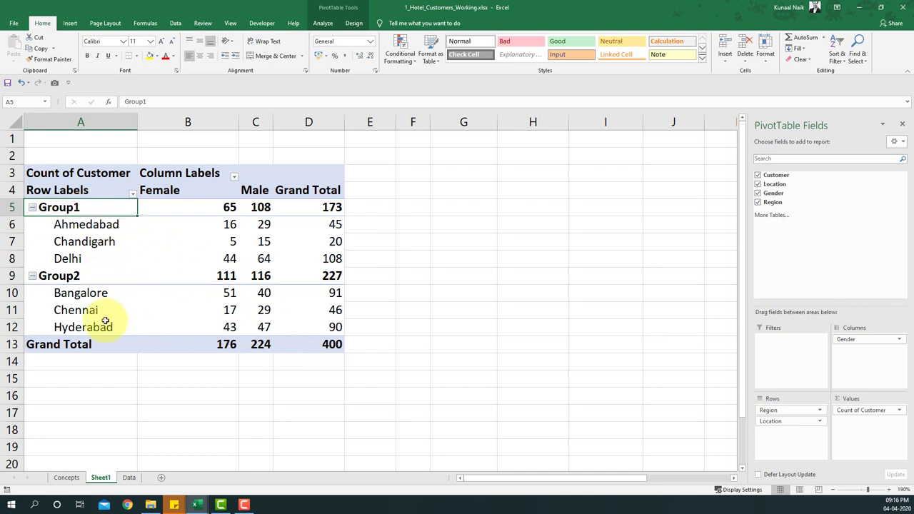
type("Nor")
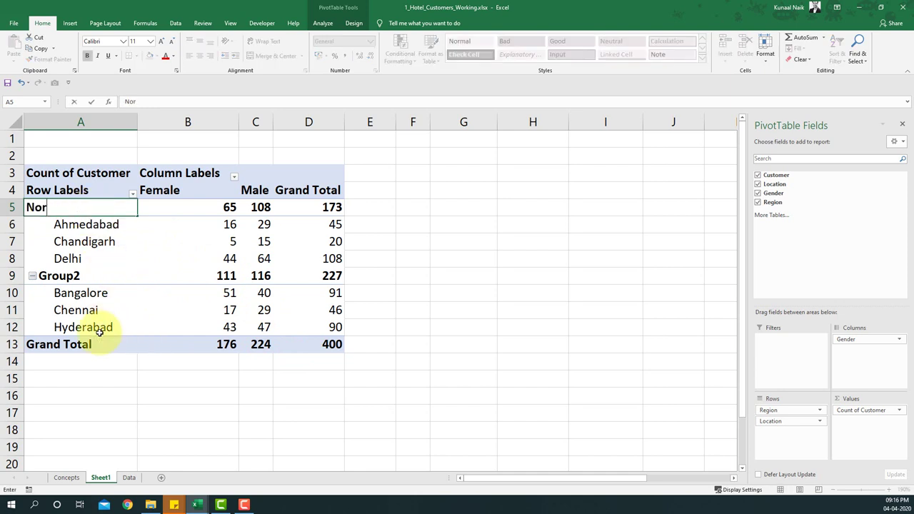
key("Return")
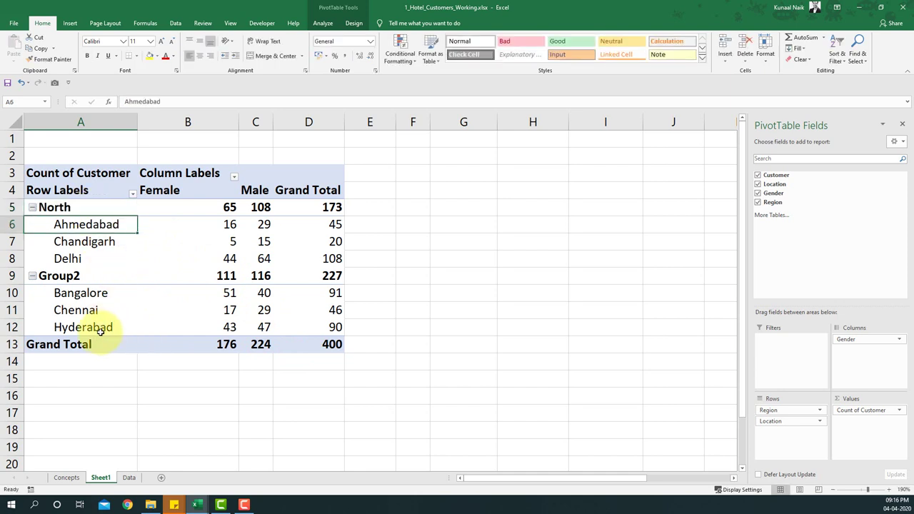
left_click(85, 275)
type("South")
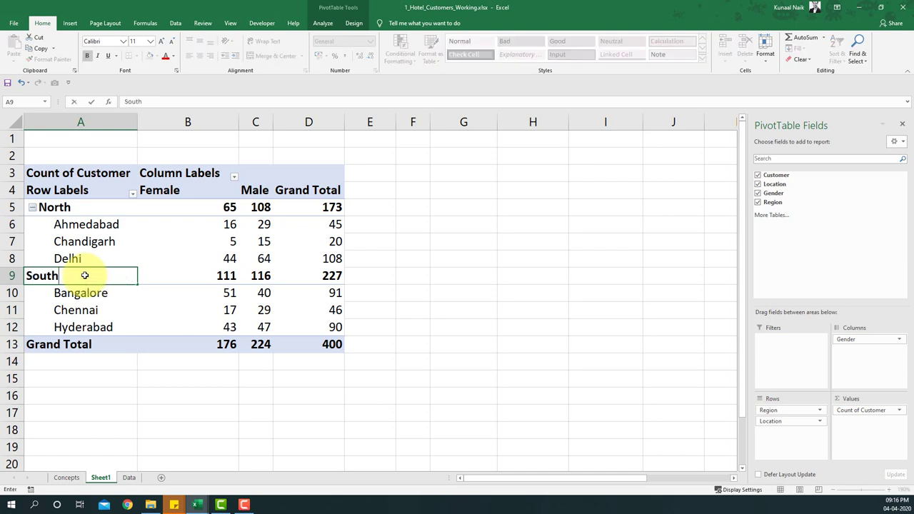
key("Return")
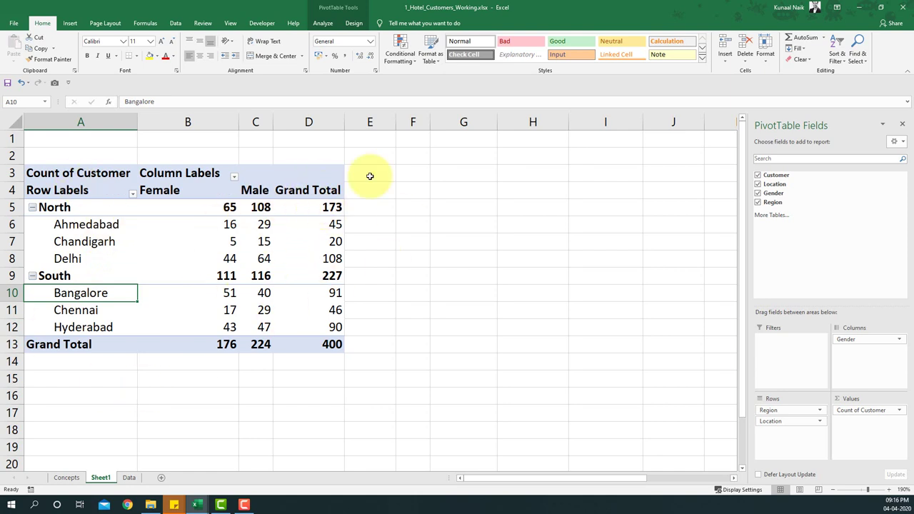
left_click(66, 477)
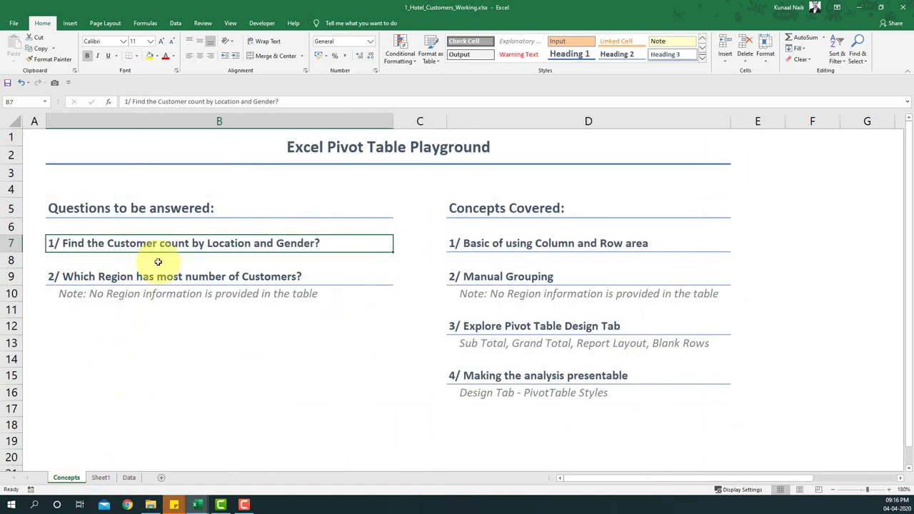
Step: Review the second question, Manual Grouping and Pivot Table Design Tab notes, then return to Sheet1
left_click_drag(131, 279, 132, 291)
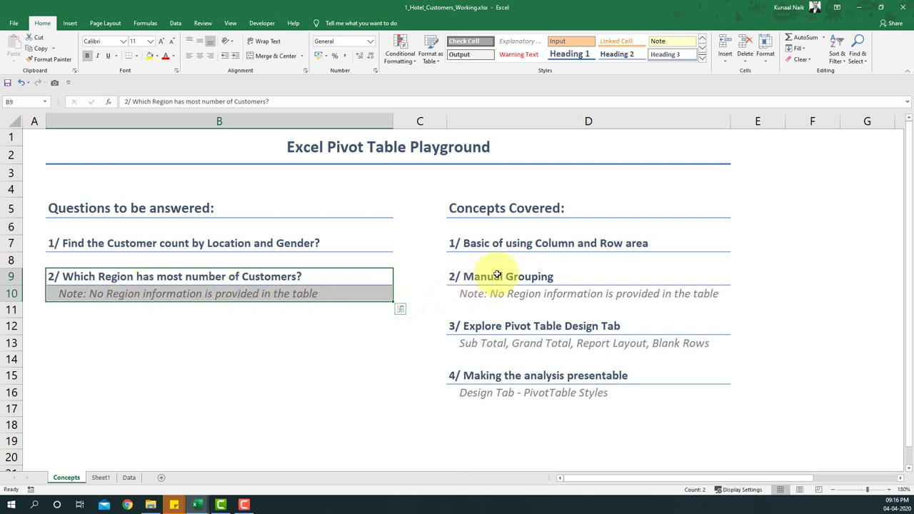
left_click_drag(496, 275, 495, 289)
left_click(100, 478)
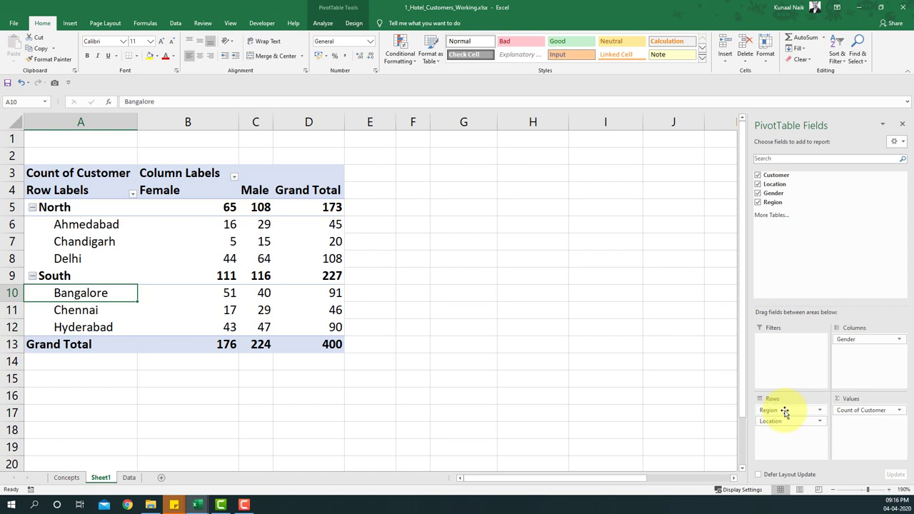
left_click(66, 477)
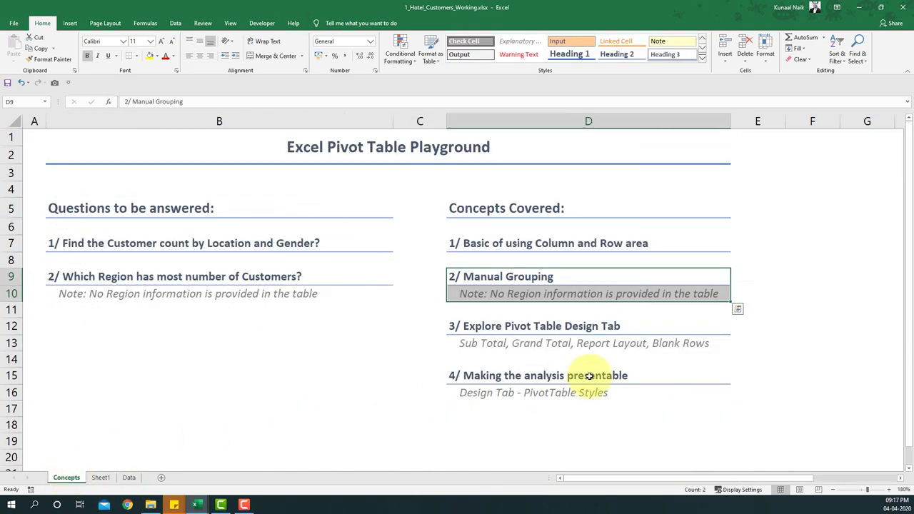
mouse_move(532, 326)
left_mouse_down()
mouse_move(534, 338)
mouse_move(521, 341)
left_mouse_up()
left_click(100, 477)
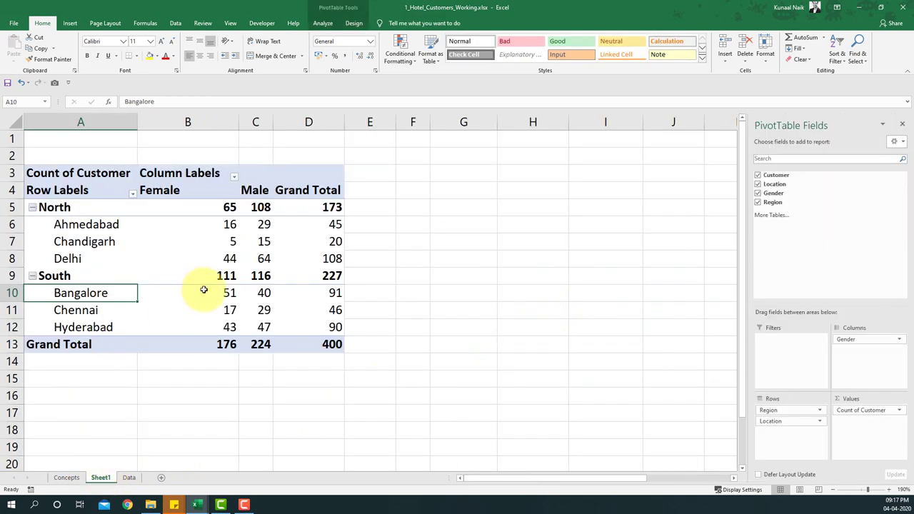
left_click(217, 259)
Step: Move region subtotals to the bottom of each group, then back to the top (North 173, South 227)
left_click(354, 23)
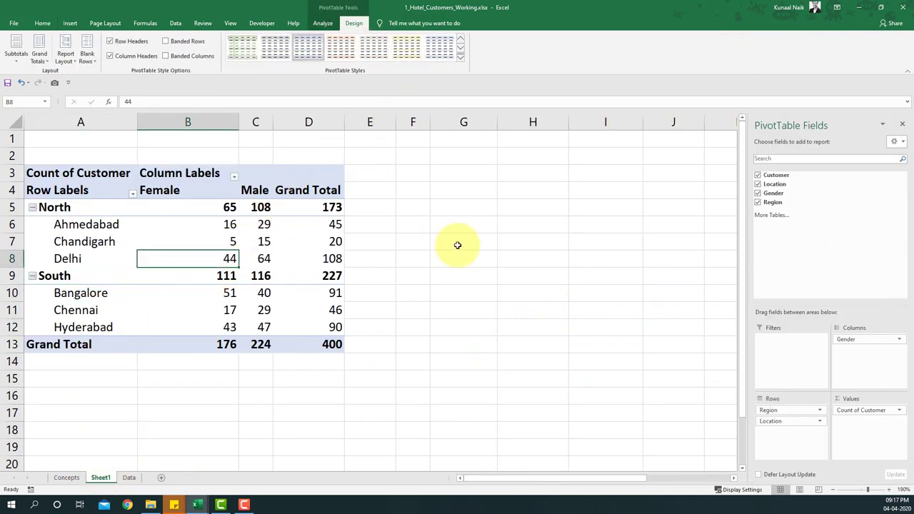
left_click(15, 64)
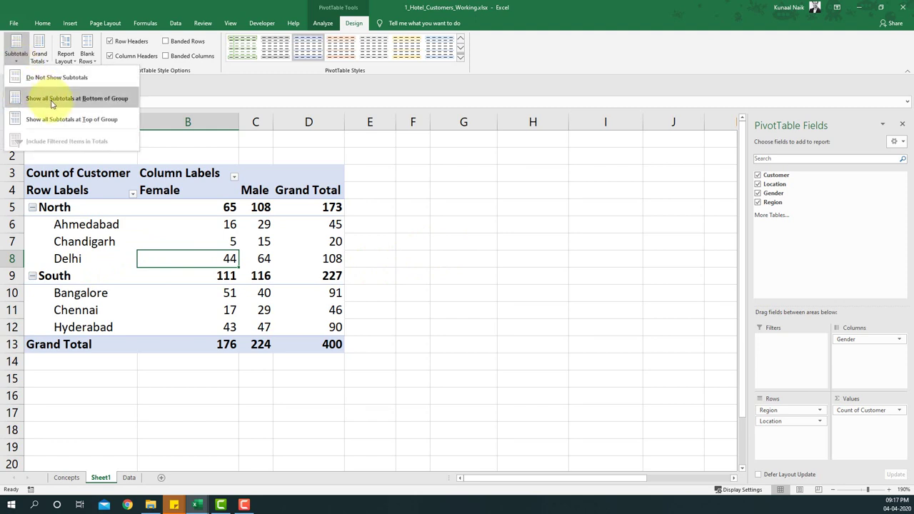
left_click(51, 99)
left_click(15, 52)
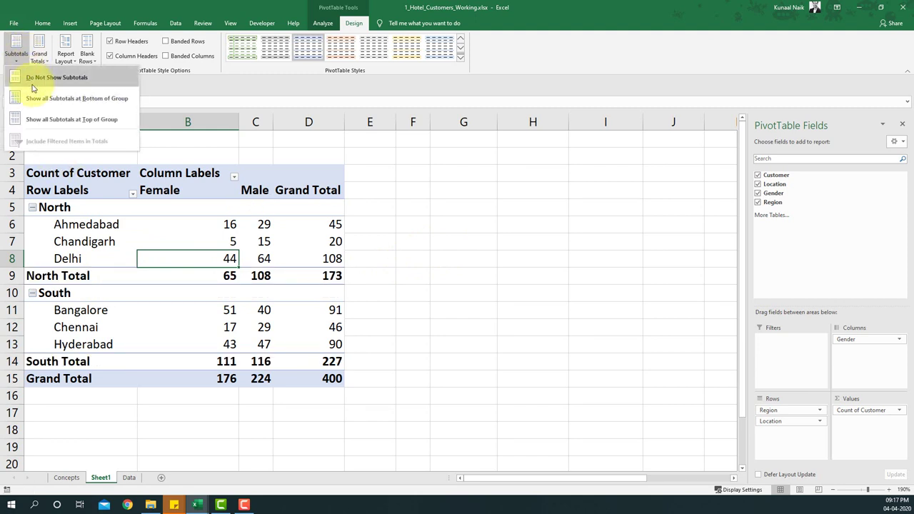
left_click(45, 125)
Step: Cycle grand totals through Off, Rows and Columns, Rows Only, Columns Only, ending on Rows and Columns
left_click(40, 51)
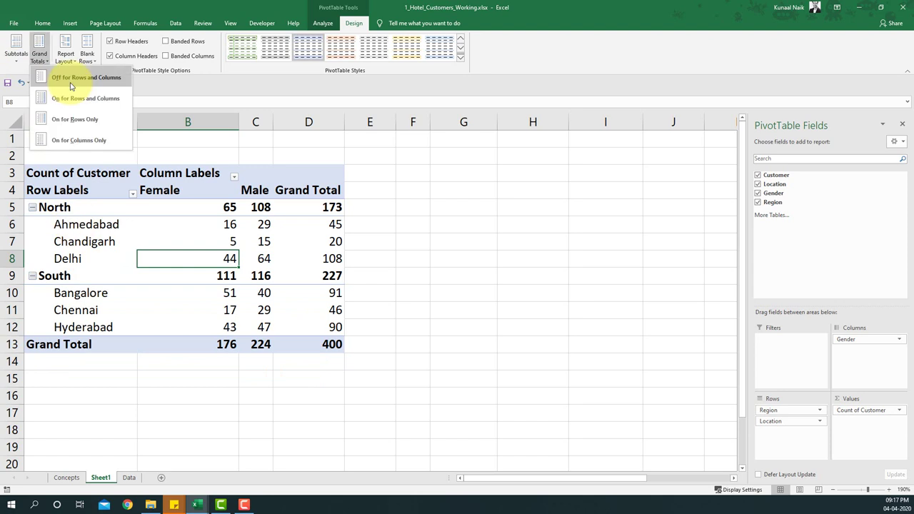
left_click(70, 86)
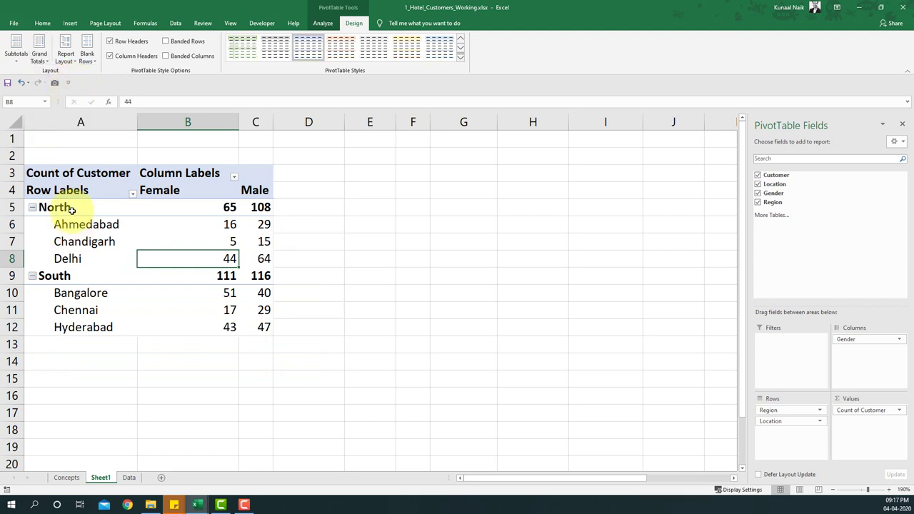
left_click(39, 53)
left_click(61, 100)
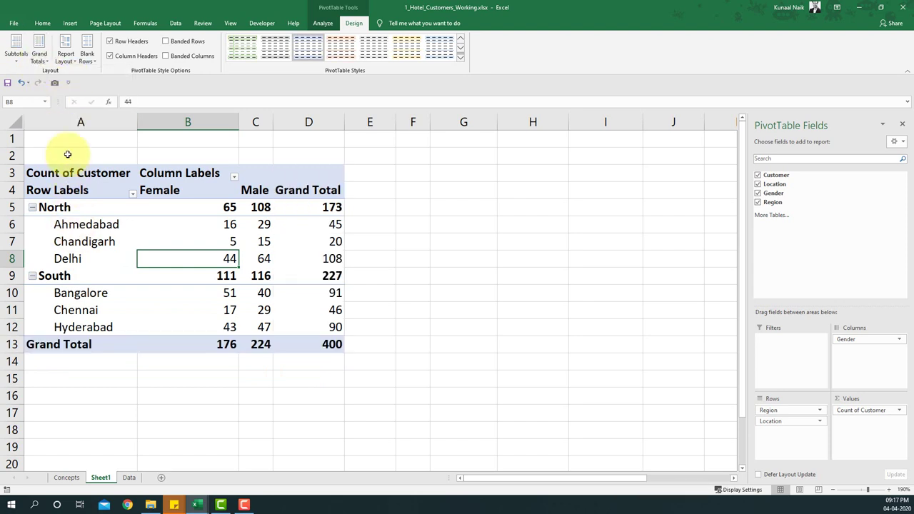
left_click(40, 53)
left_click(70, 119)
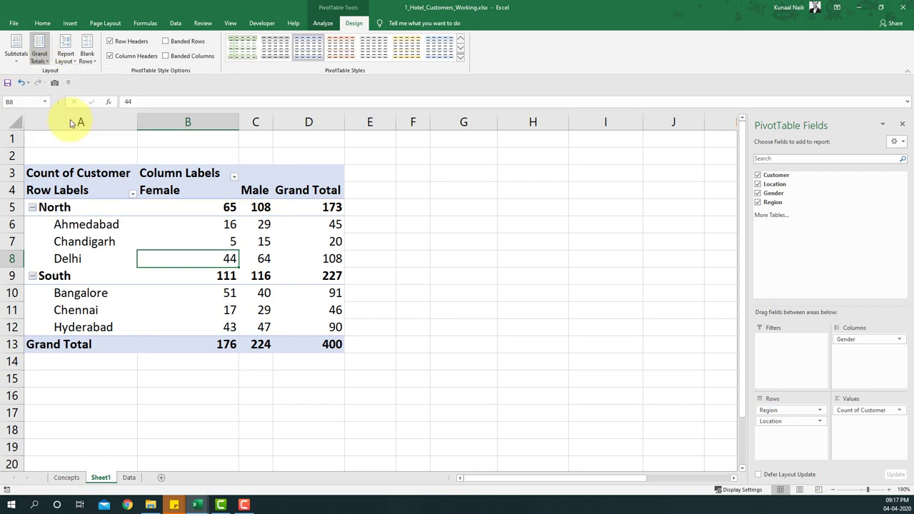
left_click(40, 54)
left_click(79, 141)
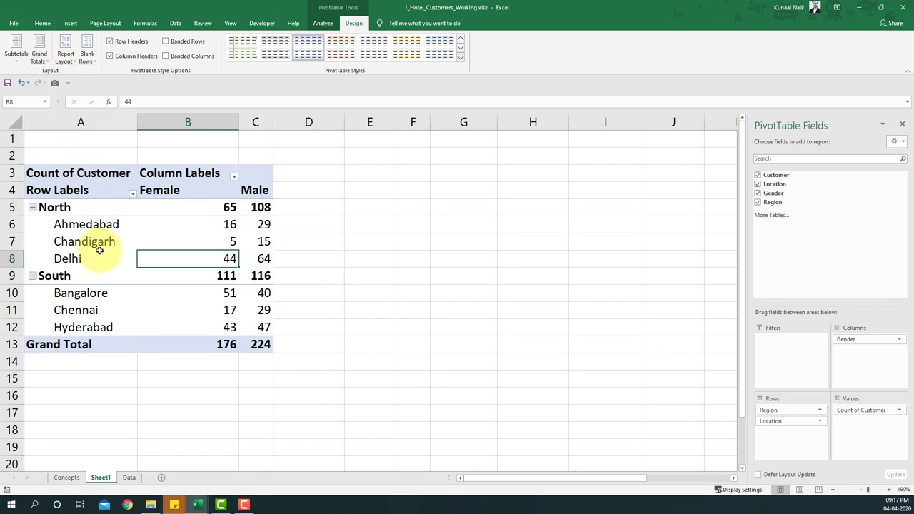
left_click(43, 55)
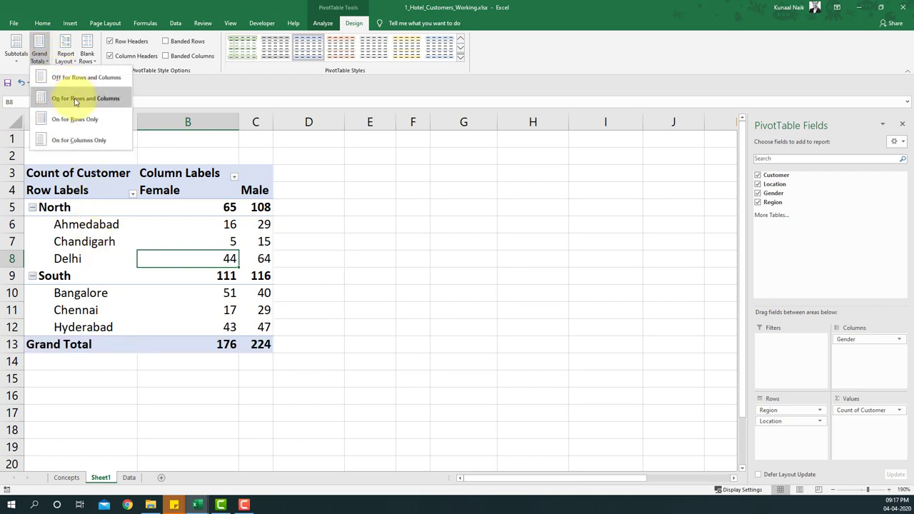
left_click(61, 99)
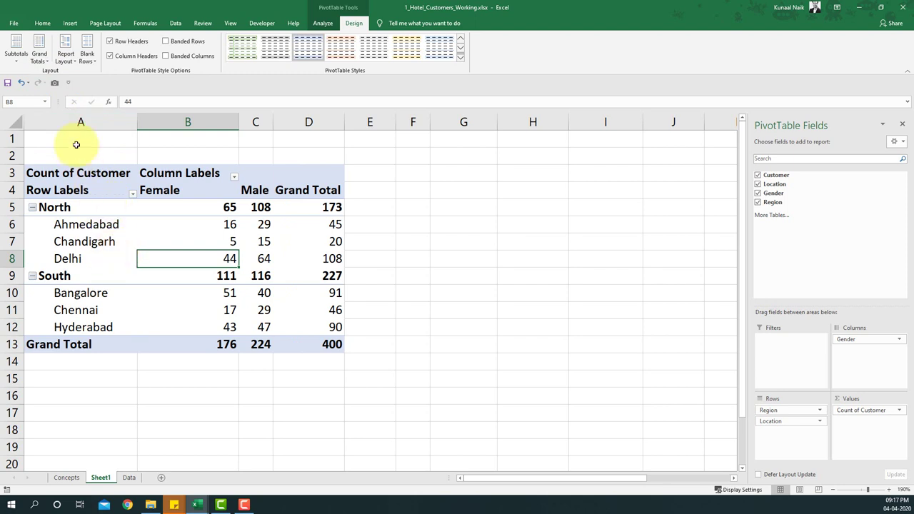
Step: Try Compact and Outline report layouts, then set the pivot table to Tabular Form
left_click(64, 57)
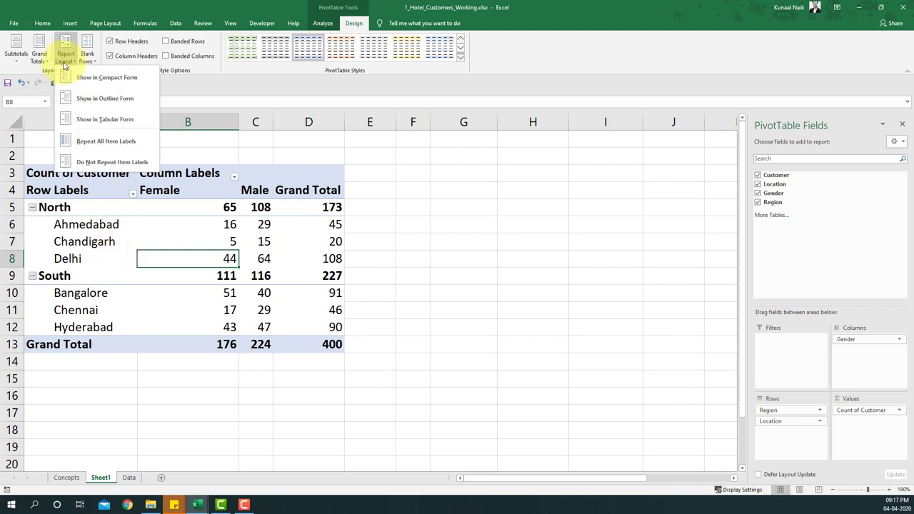
left_click(81, 82)
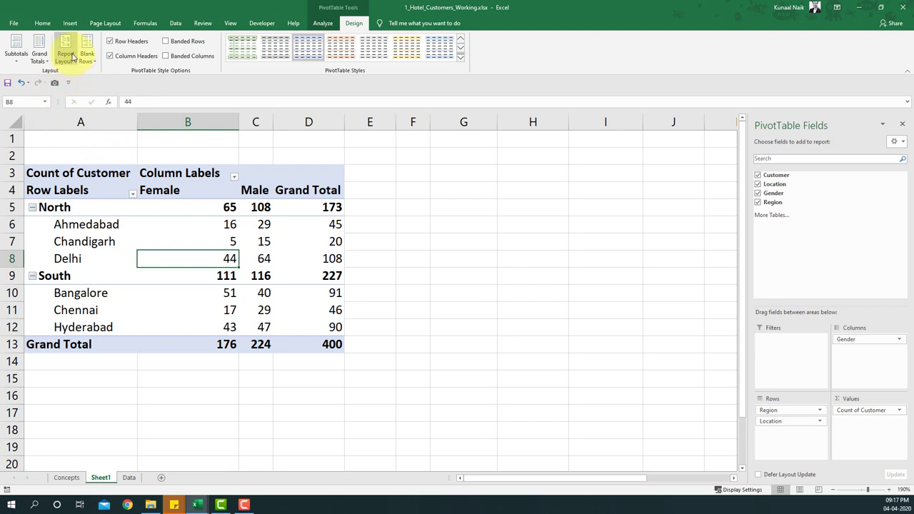
left_click(65, 57)
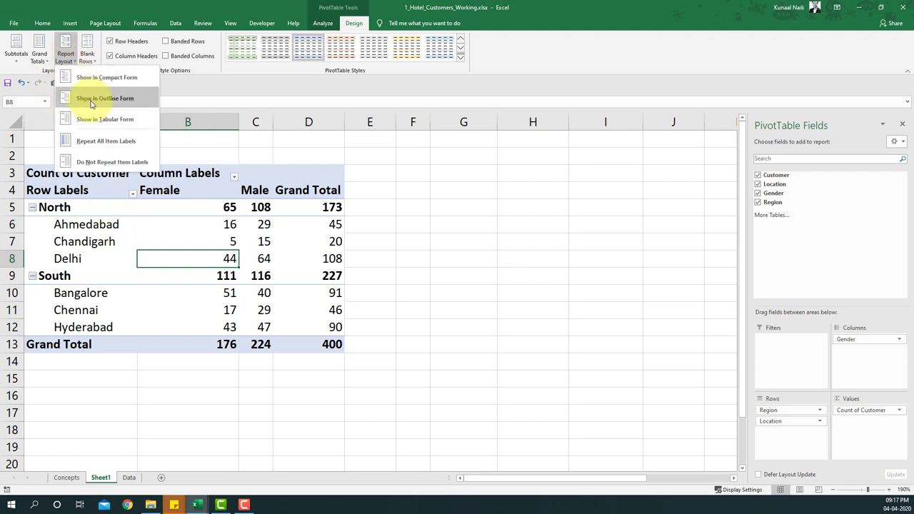
left_click(84, 97)
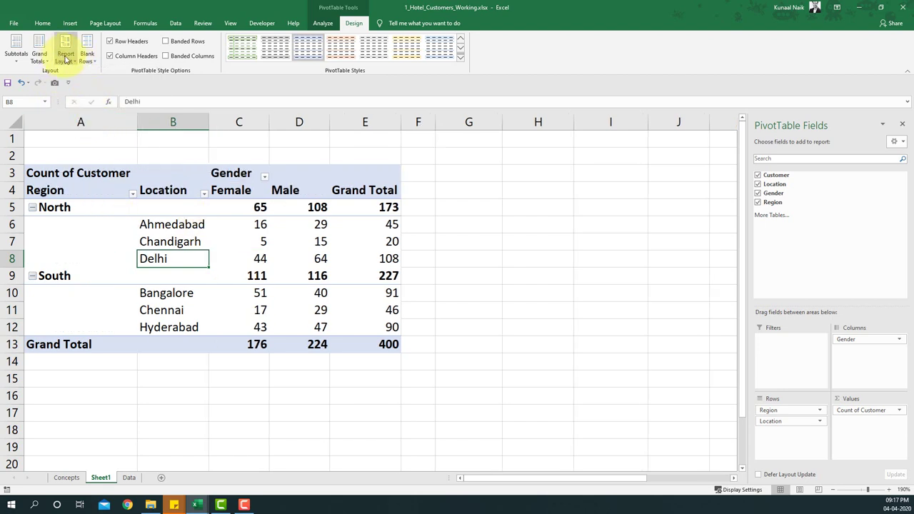
left_click(65, 57)
left_click(90, 117)
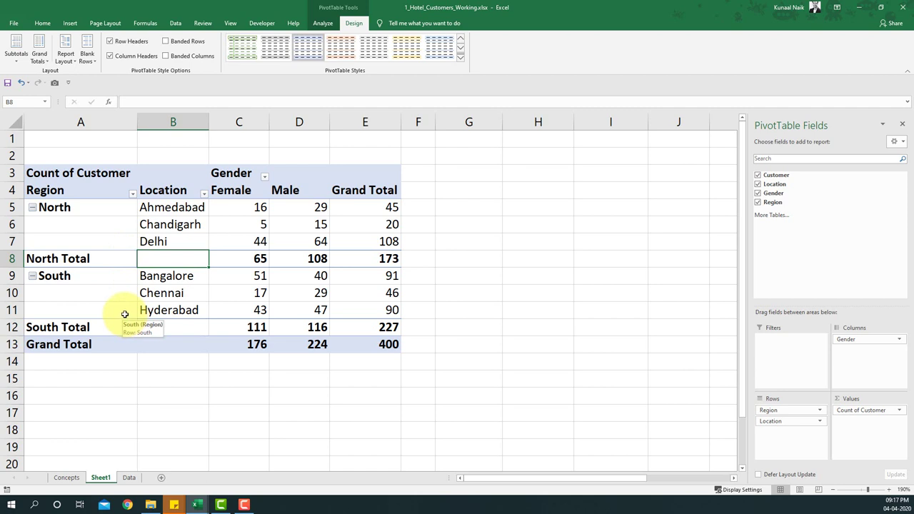
Step: Toggle Repeat Item Labels, settling on Do Not Repeat Item Labels, then return to the Concepts sheet
left_click(65, 57)
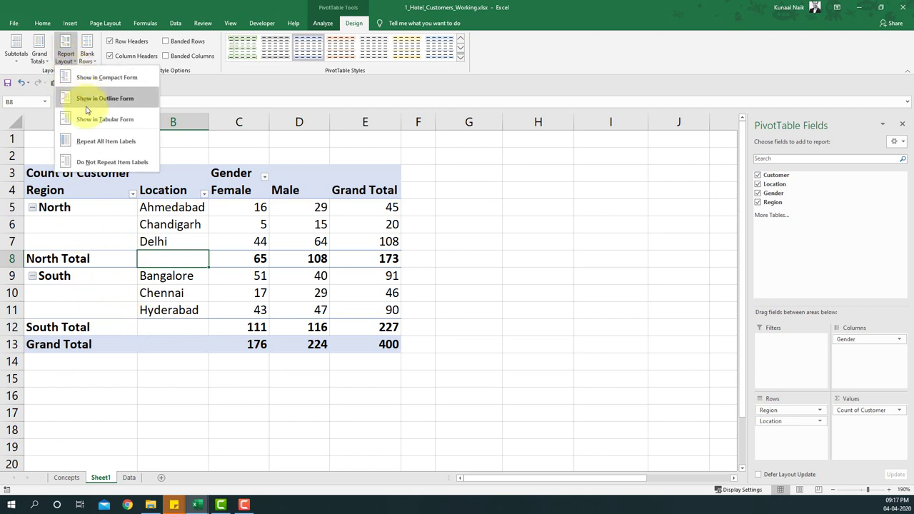
left_click(96, 141)
left_click_drag(93, 208, 154, 240)
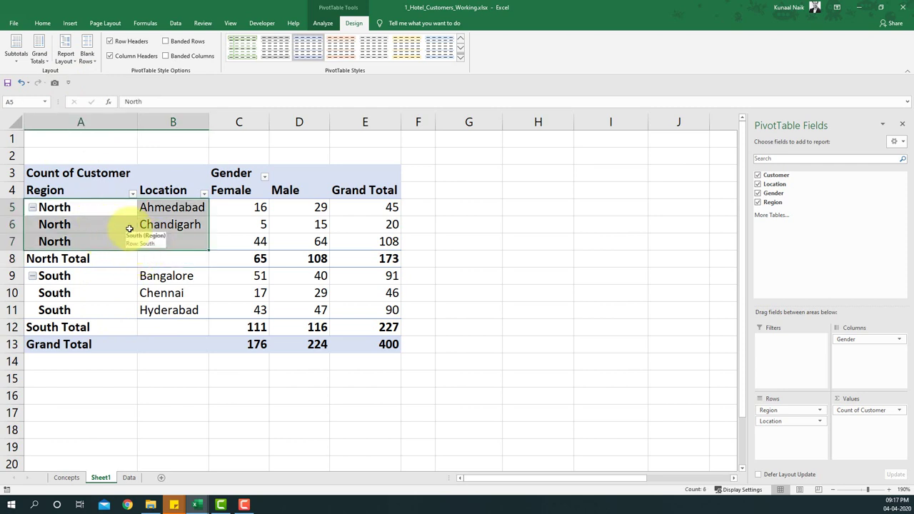
left_click(66, 58)
left_click(102, 123)
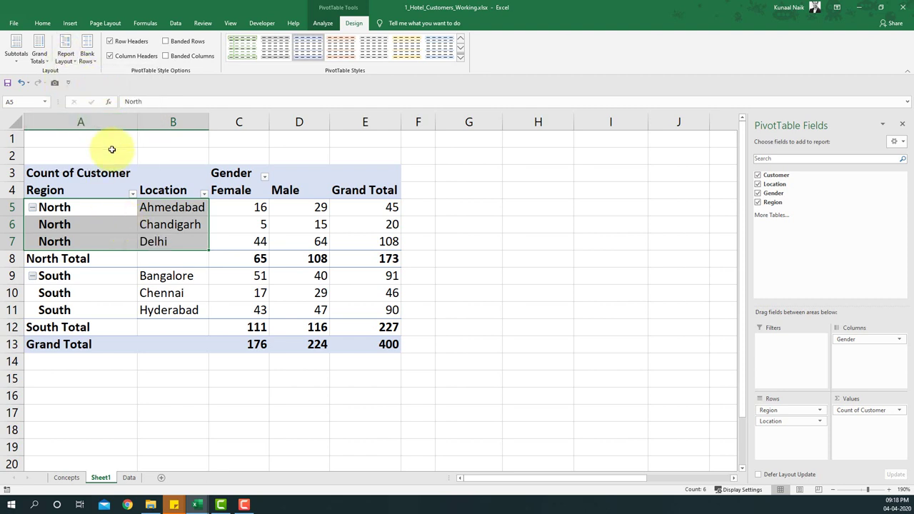
left_click(65, 52)
left_click(99, 146)
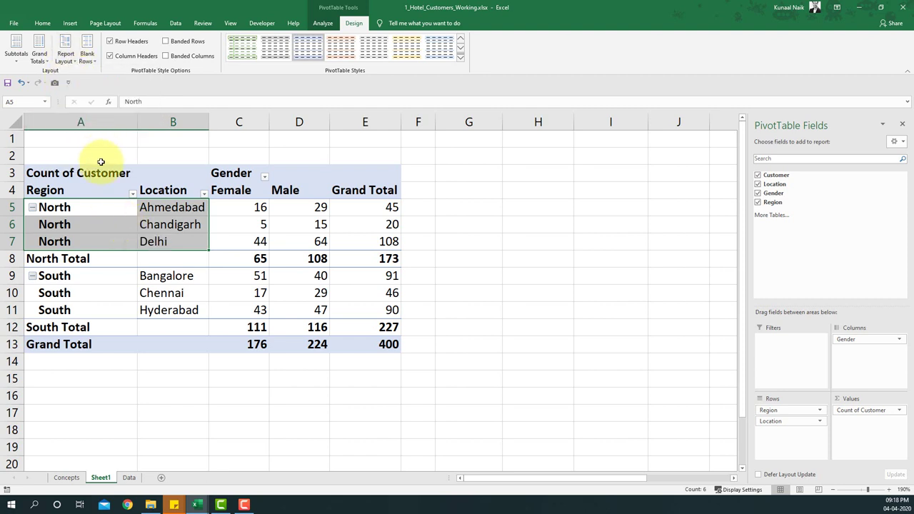
left_click(66, 55)
left_click(100, 143)
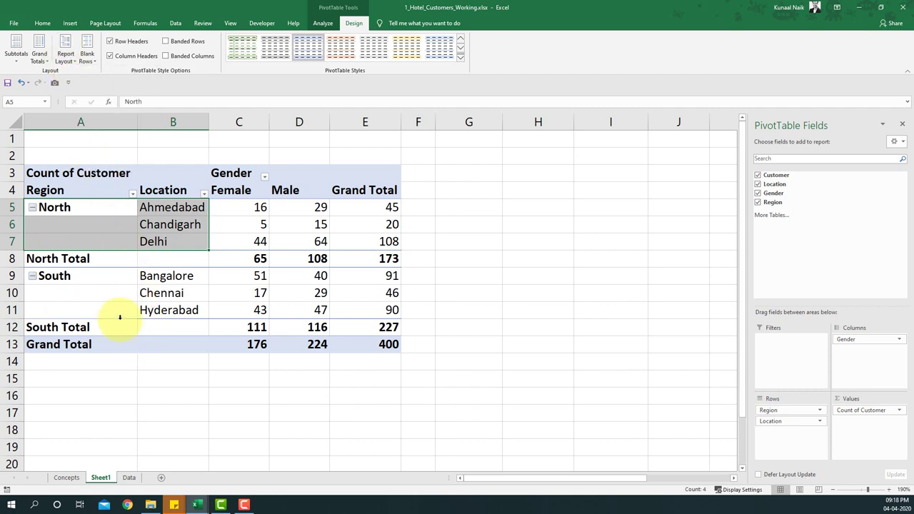
left_click(169, 242)
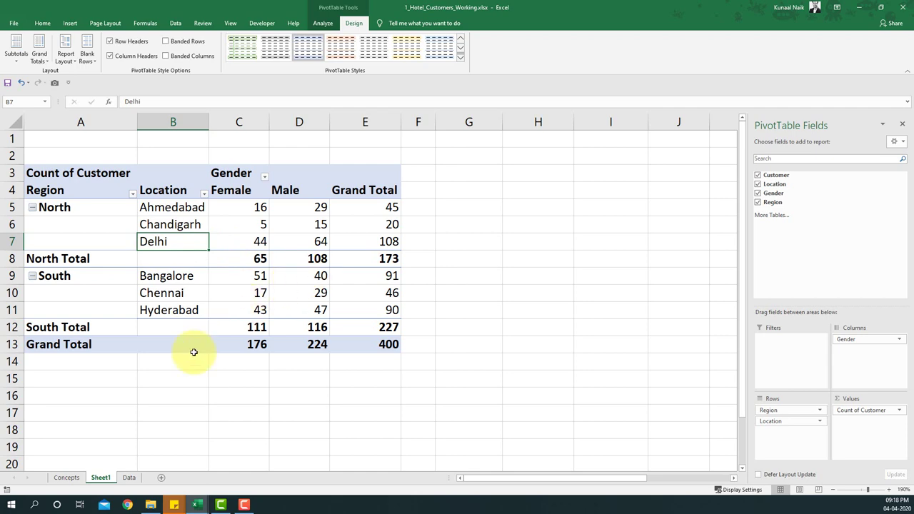
left_click(67, 477)
left_click_drag(510, 384, 516, 395)
Step: Insert a blank line after each item, spacing North Total 173 from the South group
left_click(401, 414)
left_click(100, 477)
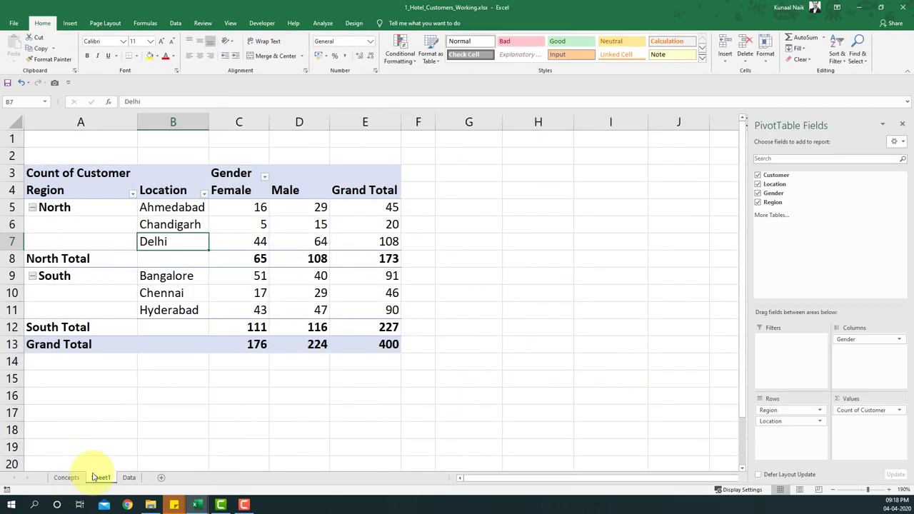
left_click(353, 23)
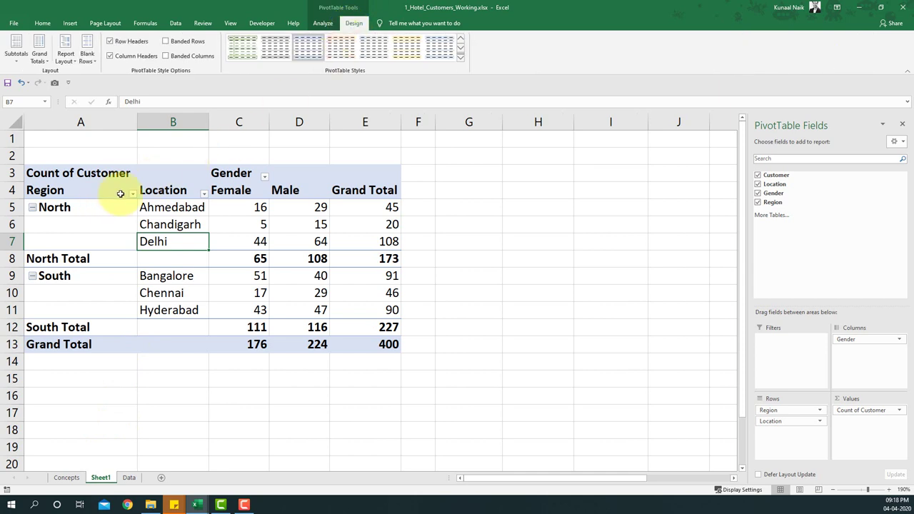
left_click_drag(59, 205, 347, 259)
left_click_drag(97, 276, 347, 322)
left_click(175, 294)
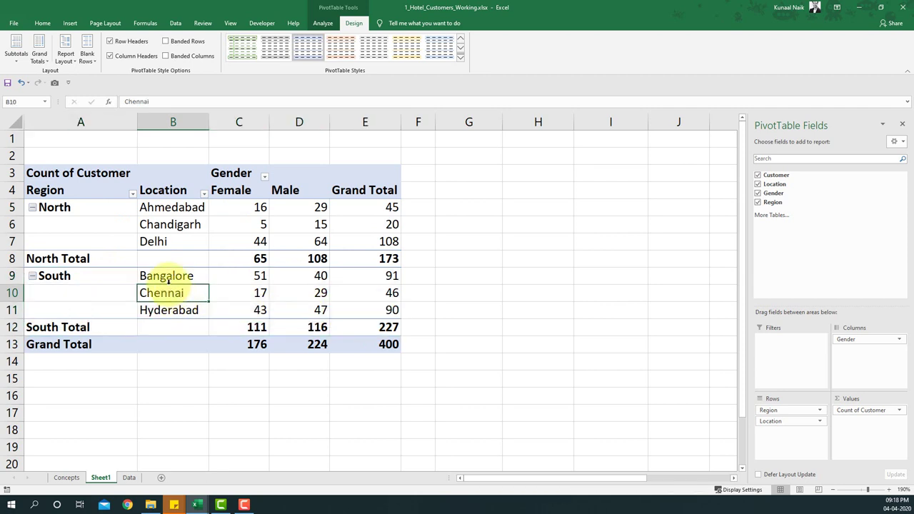
left_click(87, 56)
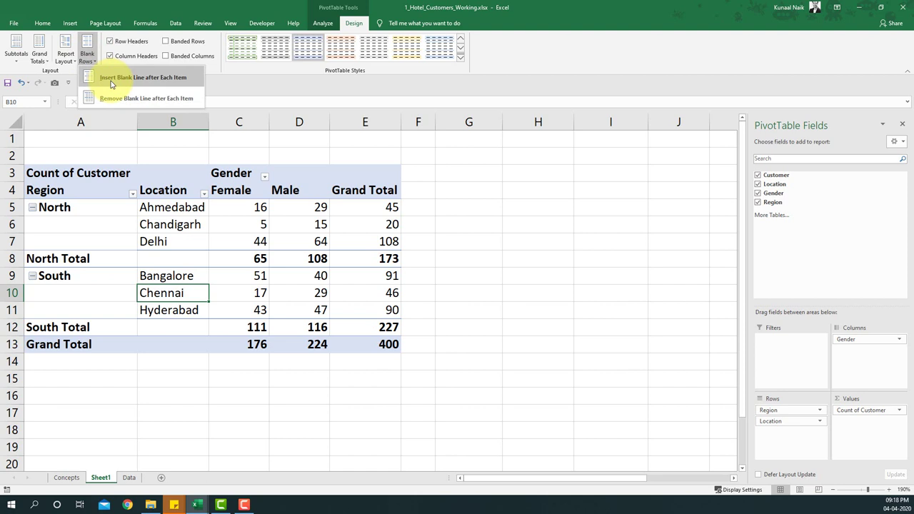
left_click(111, 78)
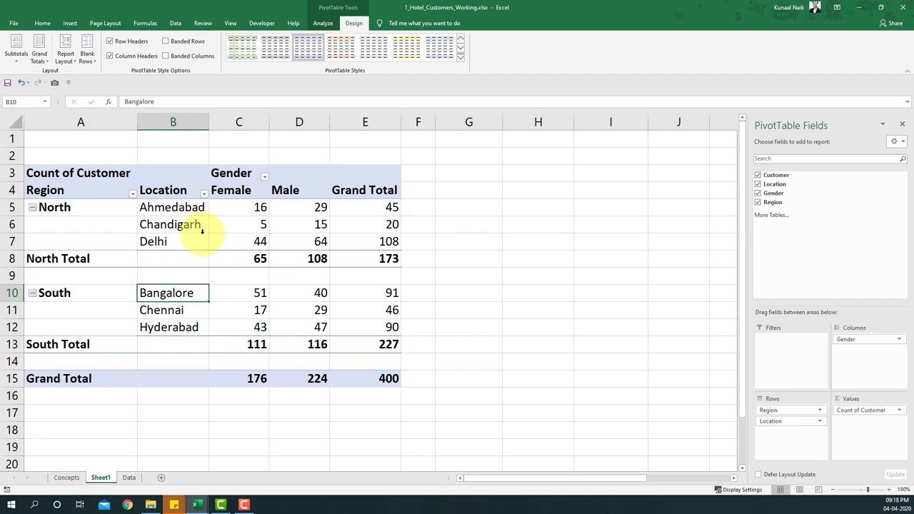
left_click(255, 258)
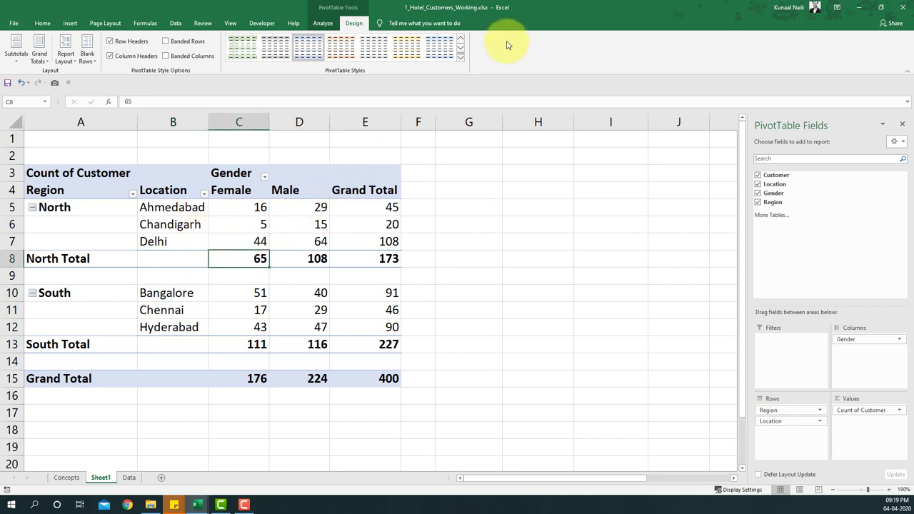
Step: Apply Light Orange, Pivot Style Medium 10 from the expanded PivotTable Styles gallery
left_click(461, 64)
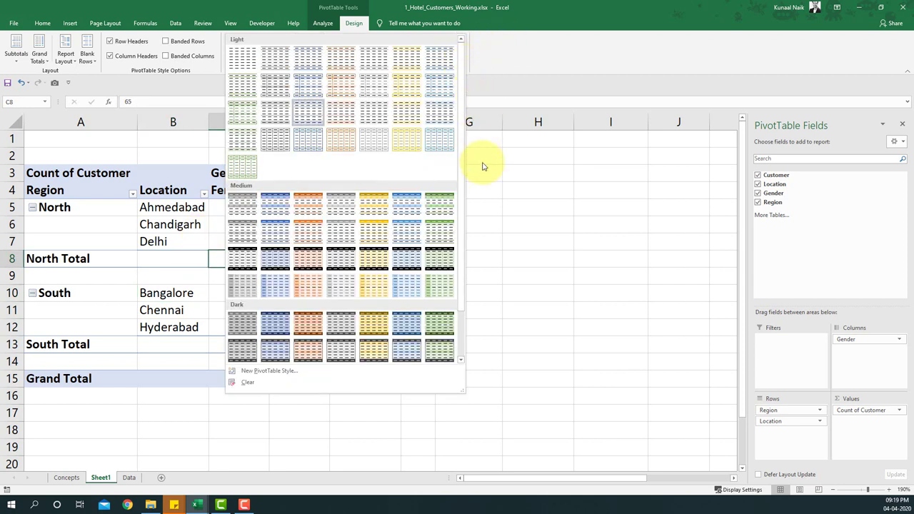
left_click(308, 231)
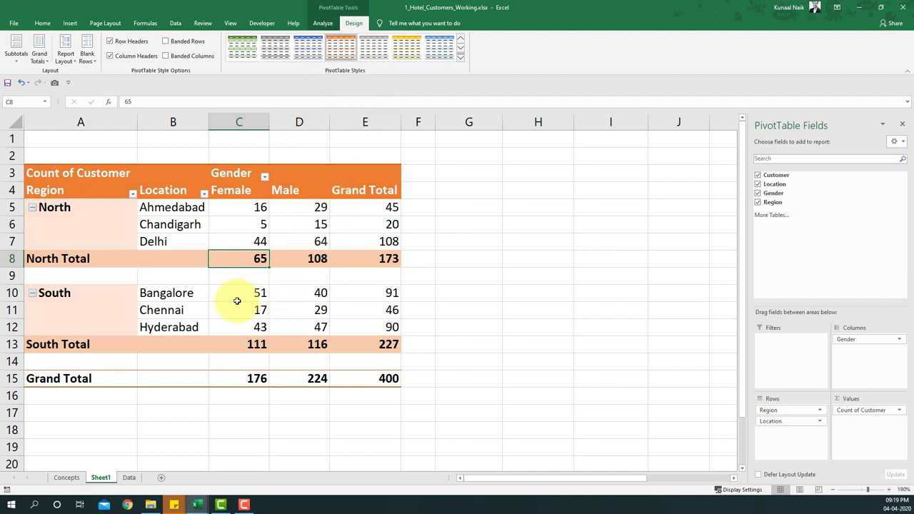
key("Left")
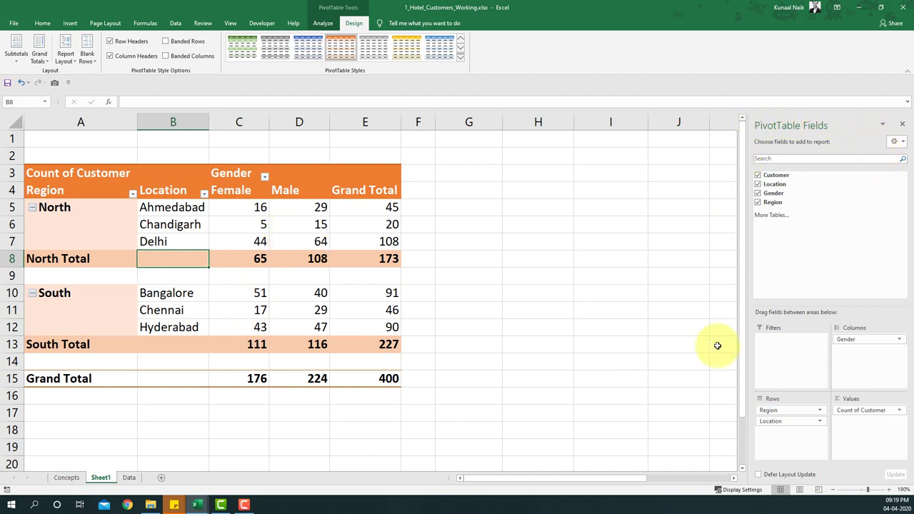
left_click_drag(449, 179, 636, 427)
left_click(299, 293)
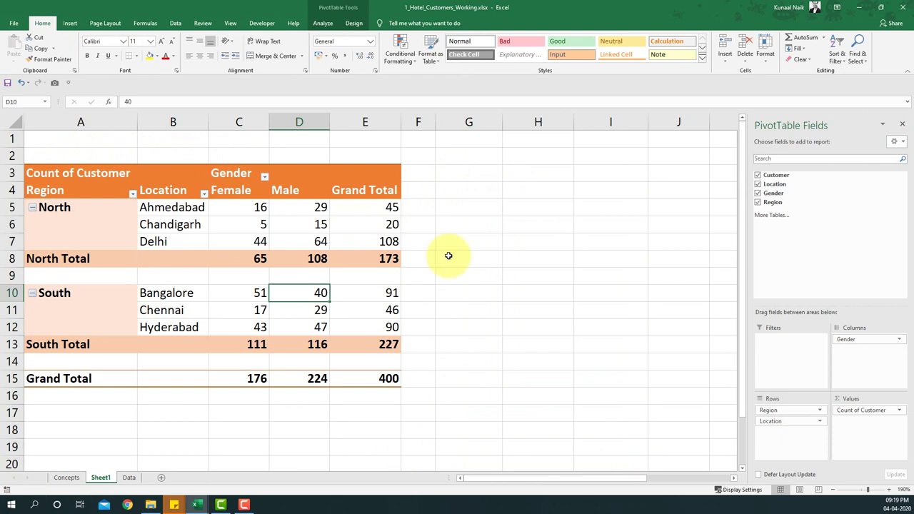
Step: Hide the PivotTable Field List and the +/- expand/collapse buttons
left_click(237, 274)
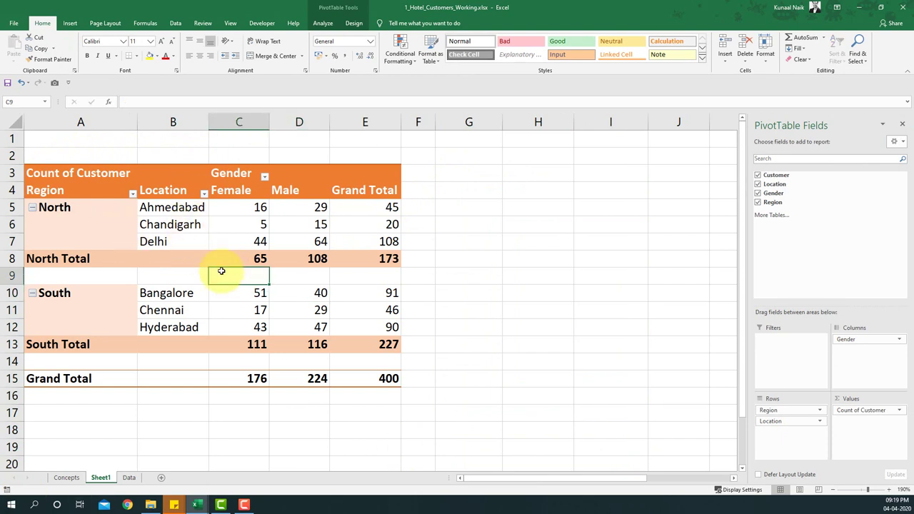
left_click(322, 23)
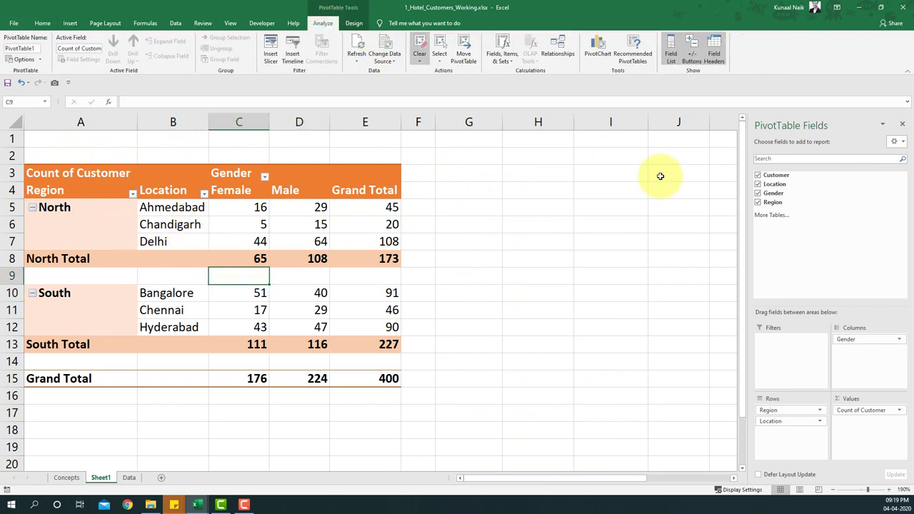
left_click(671, 53)
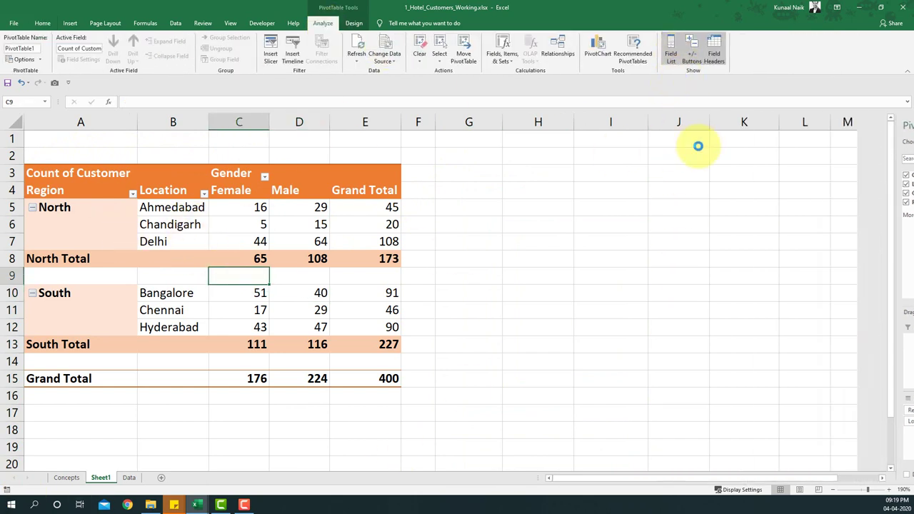
left_click(33, 208)
left_click(33, 208)
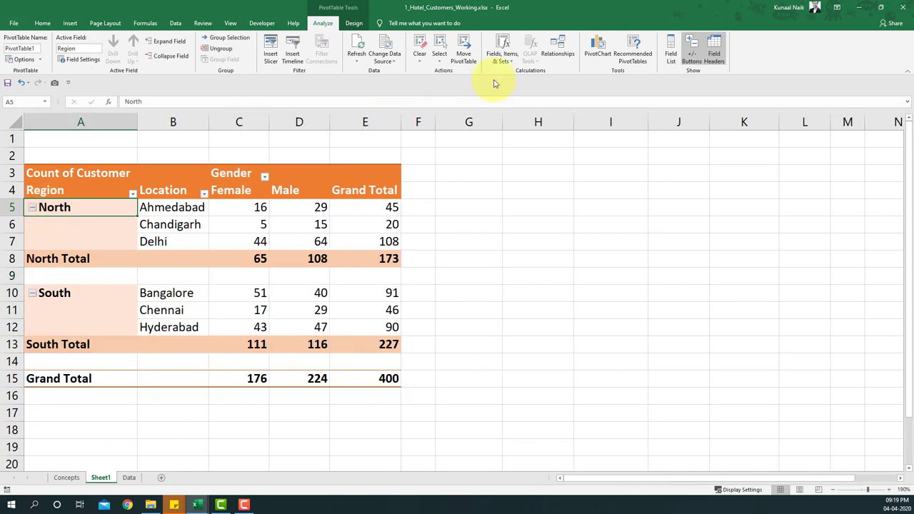
left_click(691, 54)
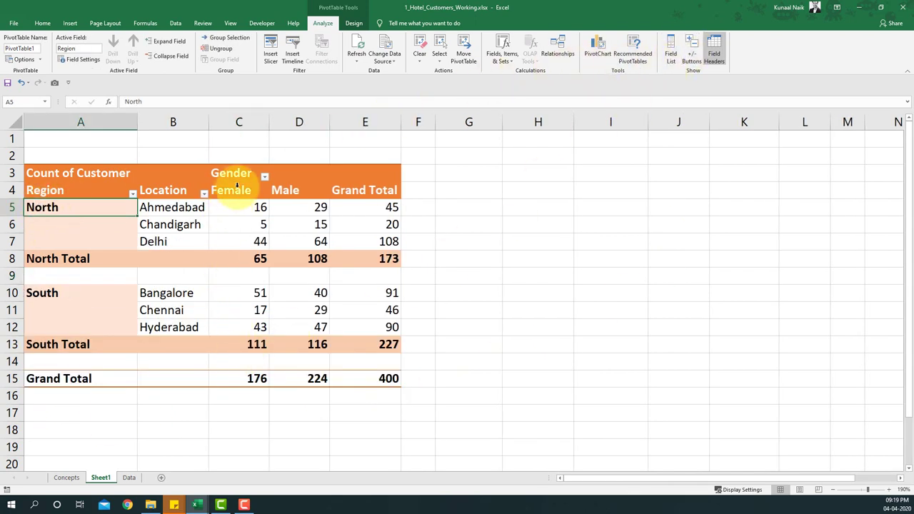
Step: Hide the field headers and rename the Count of Customer heading to #Customer
left_click(68, 191)
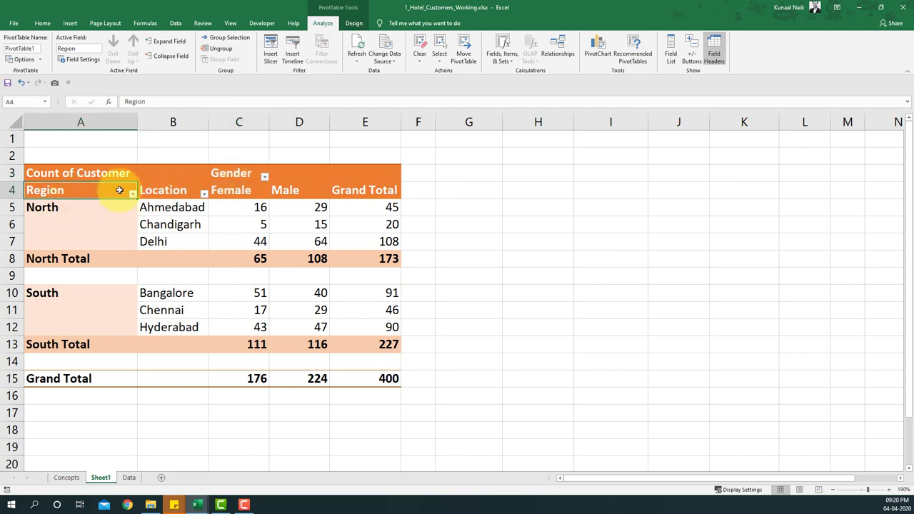
left_click(713, 52)
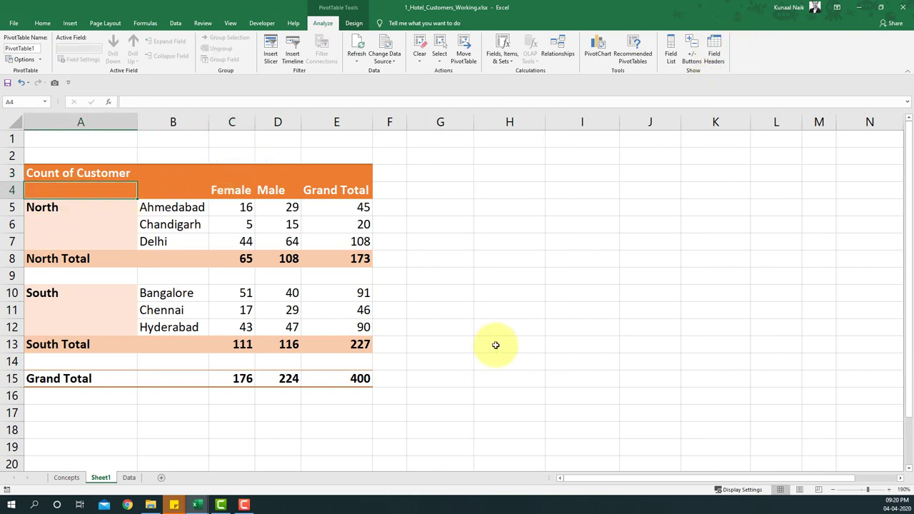
key("Up")
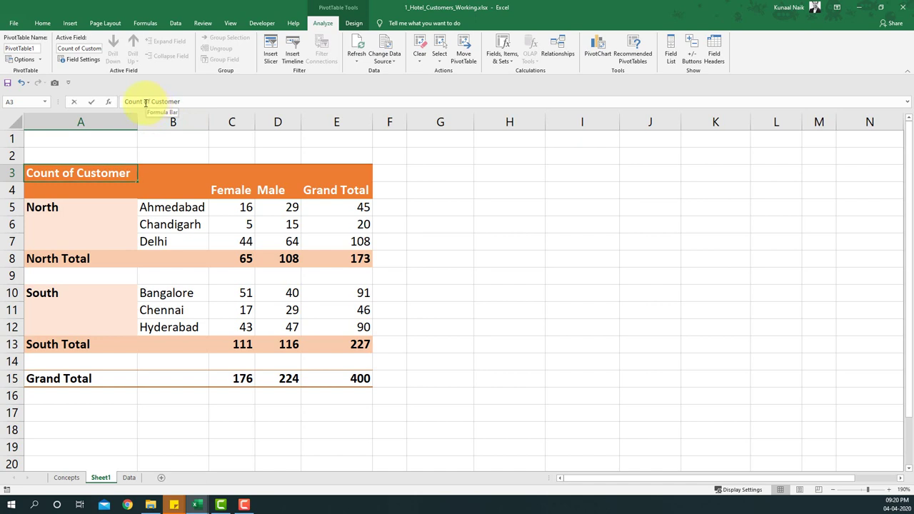
type("#")
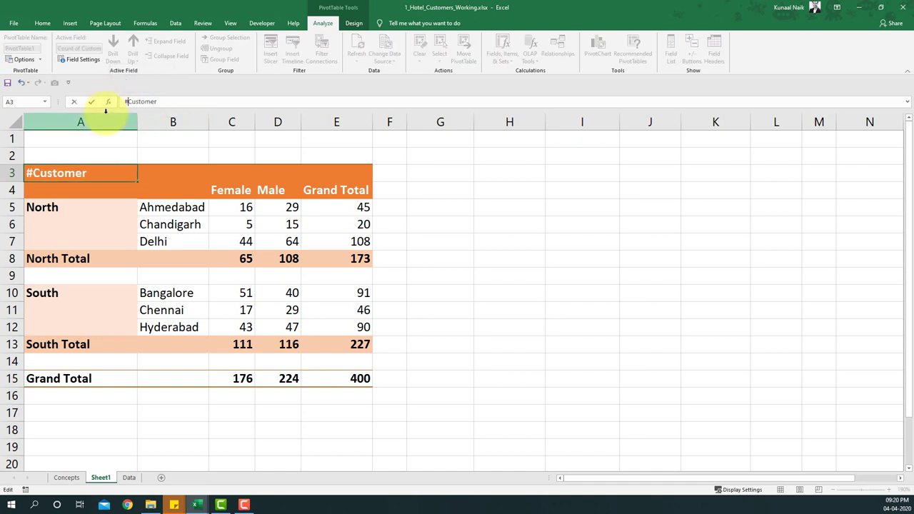
key("Return")
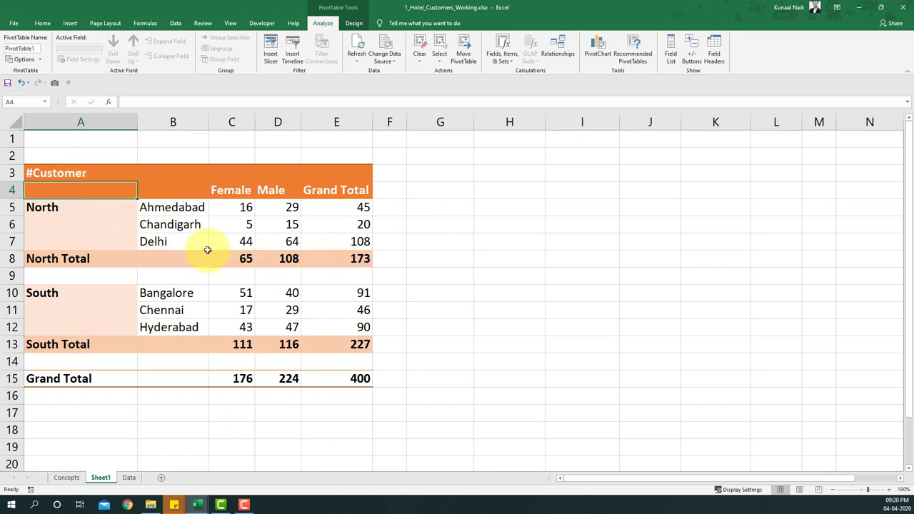
left_click(205, 245)
Step: Uncheck Gridlines on the View tab and rename the Sheet1 tab to Summary
left_click(235, 24)
left_click(119, 57)
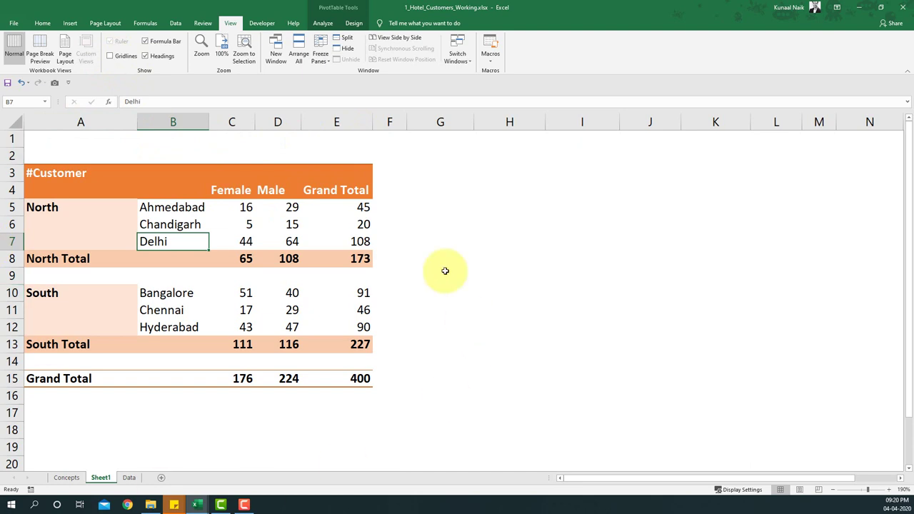
mouse_move(345, 244)
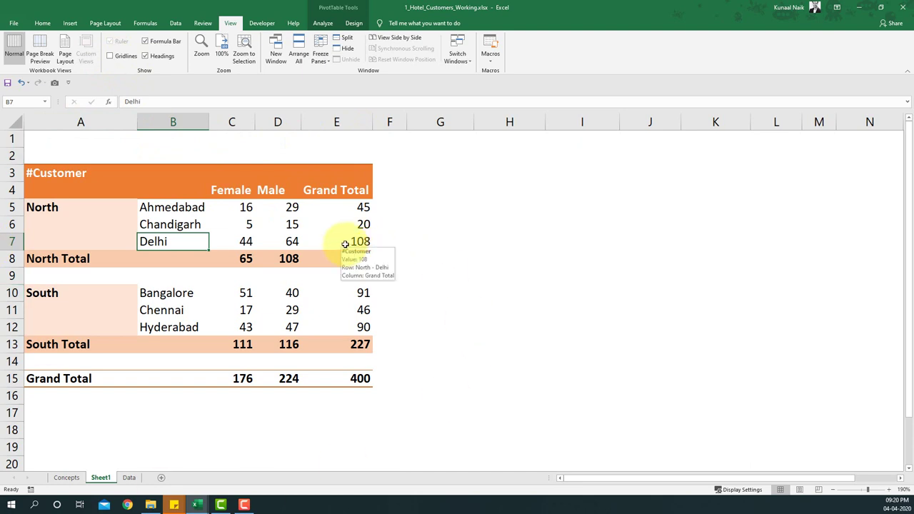
left_click(71, 477)
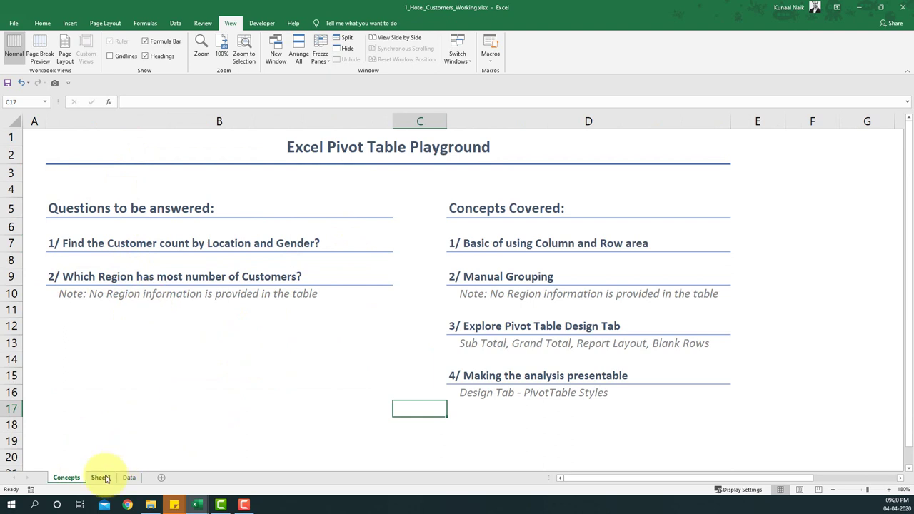
left_click(100, 477)
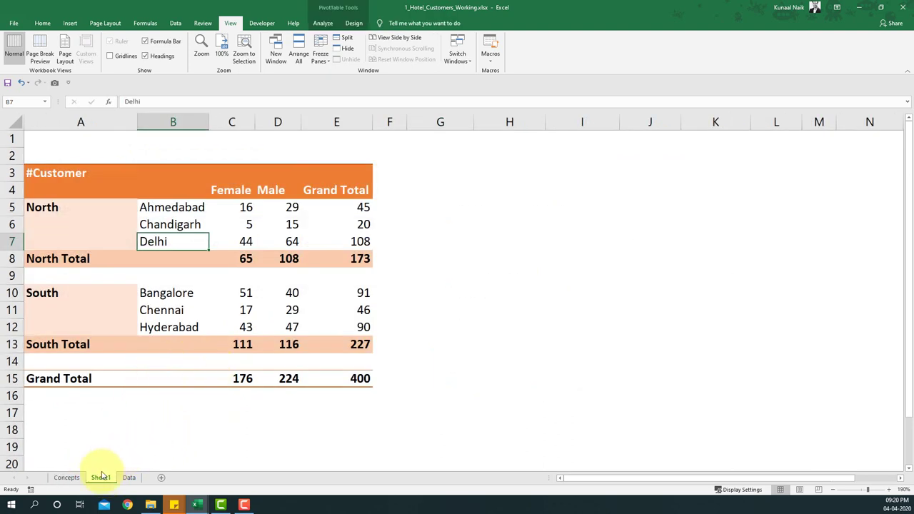
left_click_drag(100, 479, 117, 481)
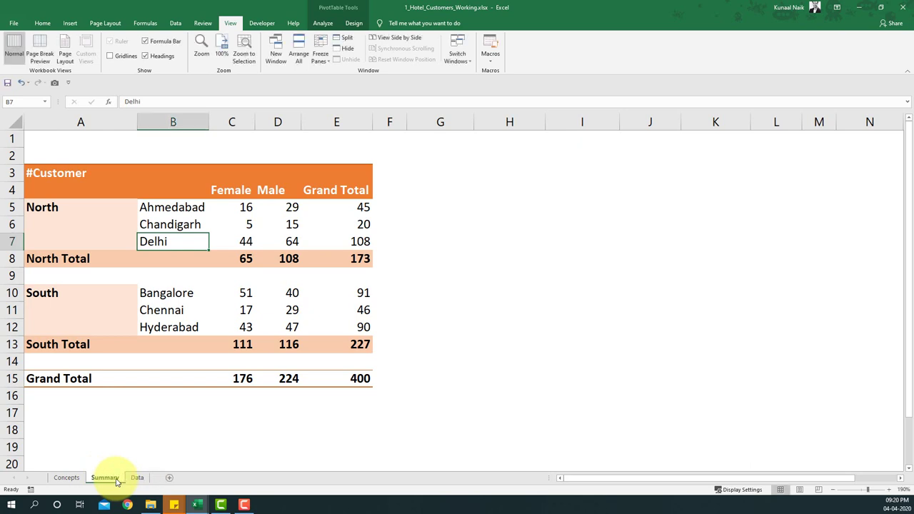